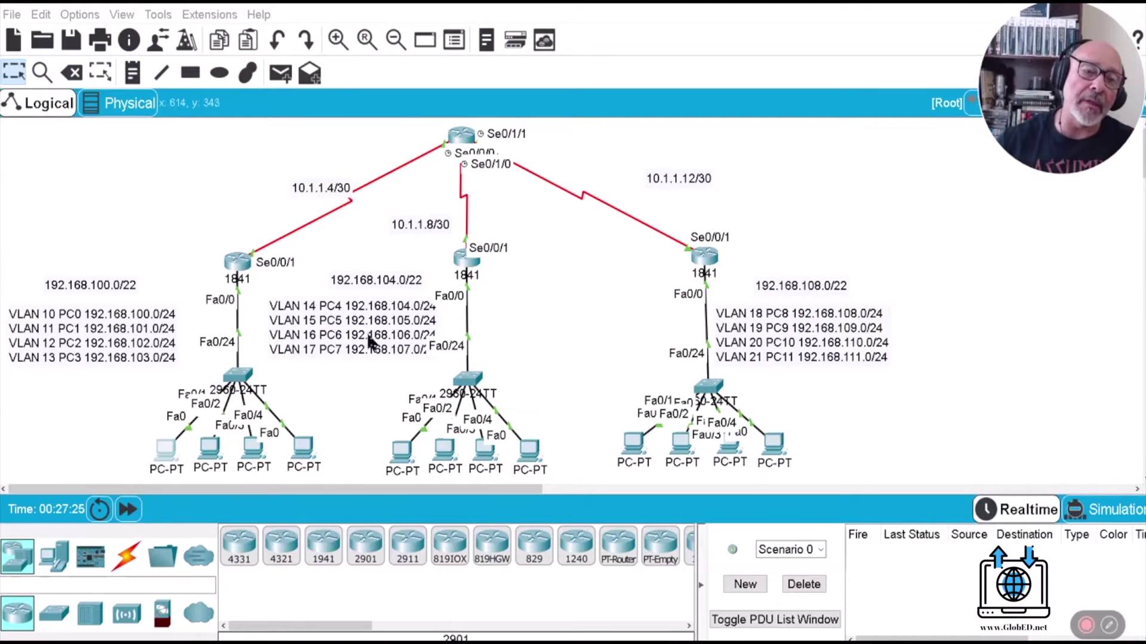
# Step: Reposition the VLAN 14–17 note and the 192.168.104.0/22, 192.168.100.0/22 and 192.168.108.0/22 summary notes
pyautogui.moveTo(370, 342); pyautogui.dragTo(365, 339)
pyautogui.click(396, 282)
pyautogui.moveTo(396, 282); pyautogui.dragTo(387, 278)
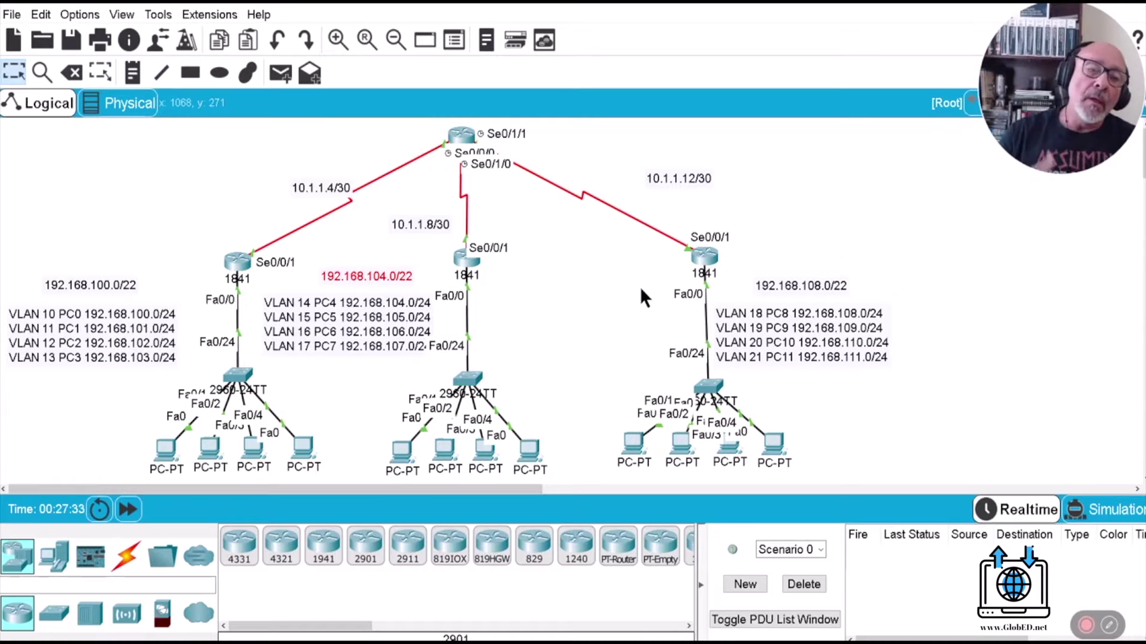
pyautogui.moveTo(110, 286); pyautogui.dragTo(112, 277)
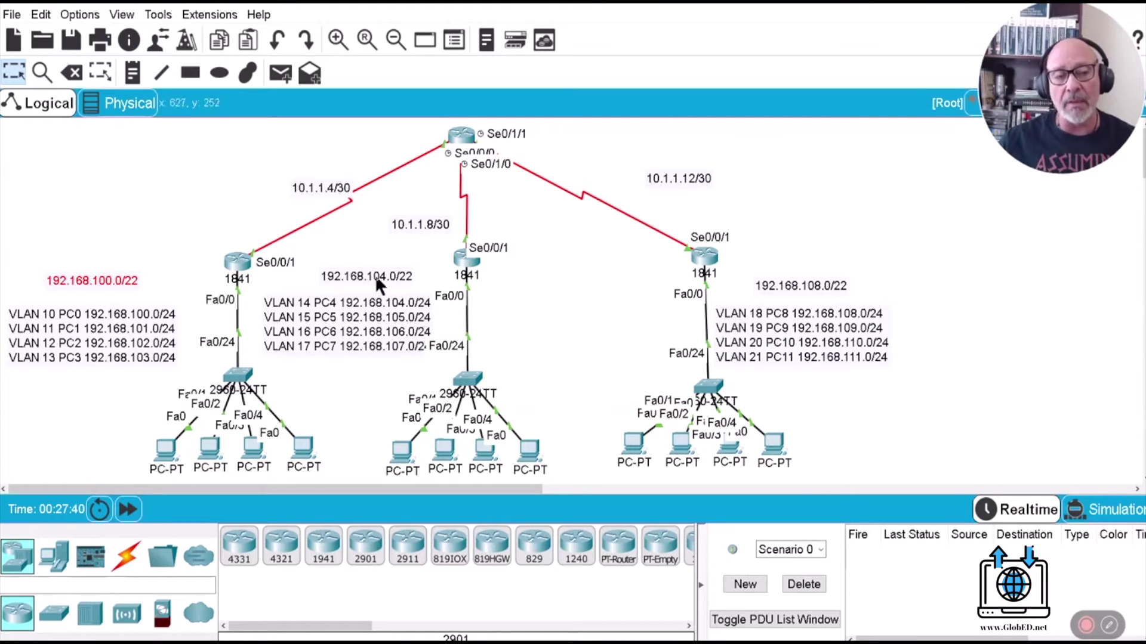
pyautogui.moveTo(383, 280); pyautogui.dragTo(383, 274)
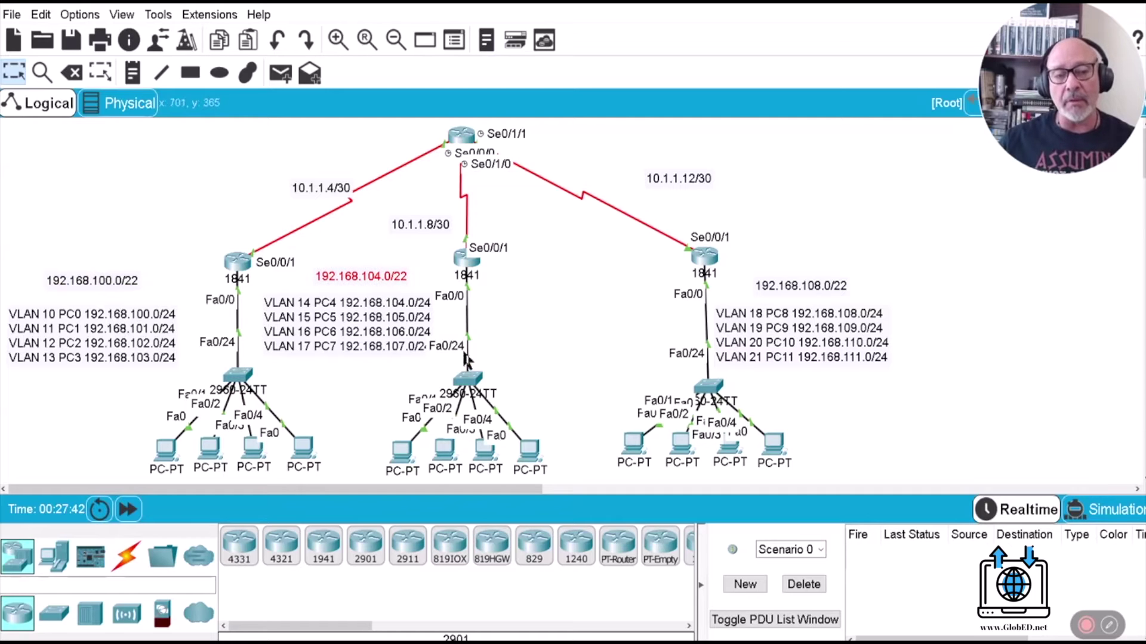
pyautogui.moveTo(836, 284); pyautogui.dragTo(829, 284)
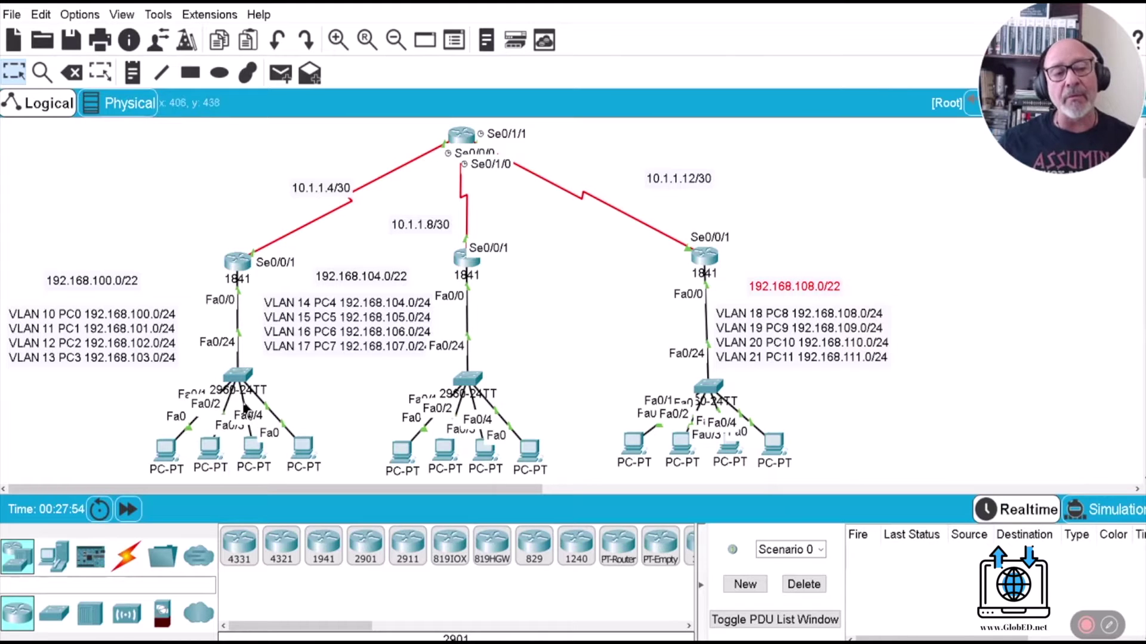
pyautogui.click(238, 375)
pyautogui.moveTo(772, 304); pyautogui.dragTo(1019, 304)
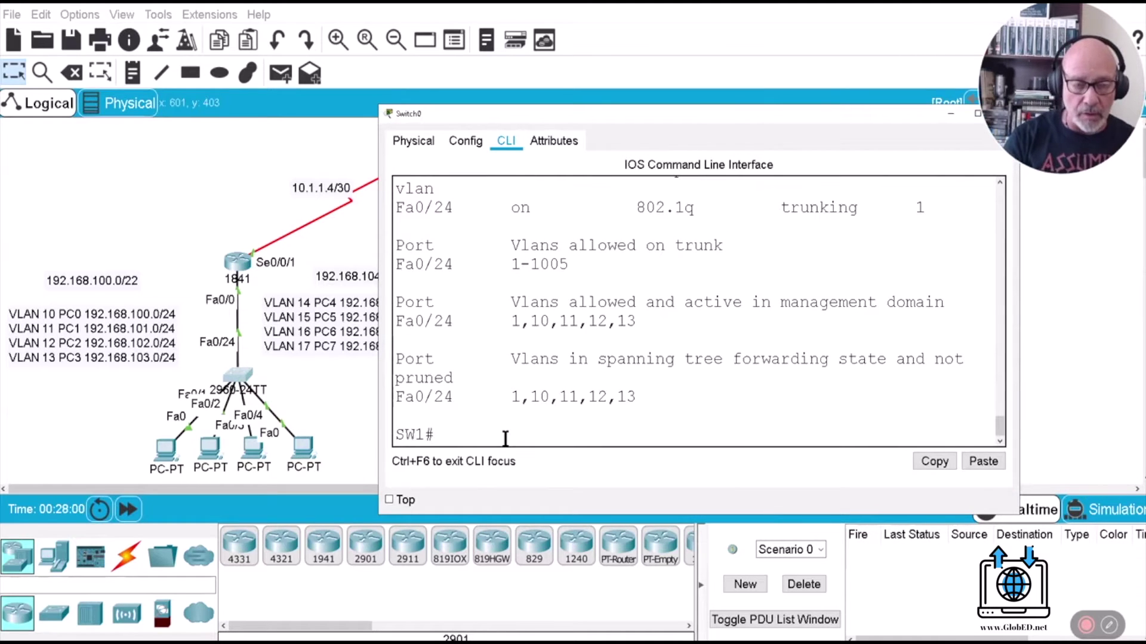
pyautogui.write('SH VLAN BRIE')
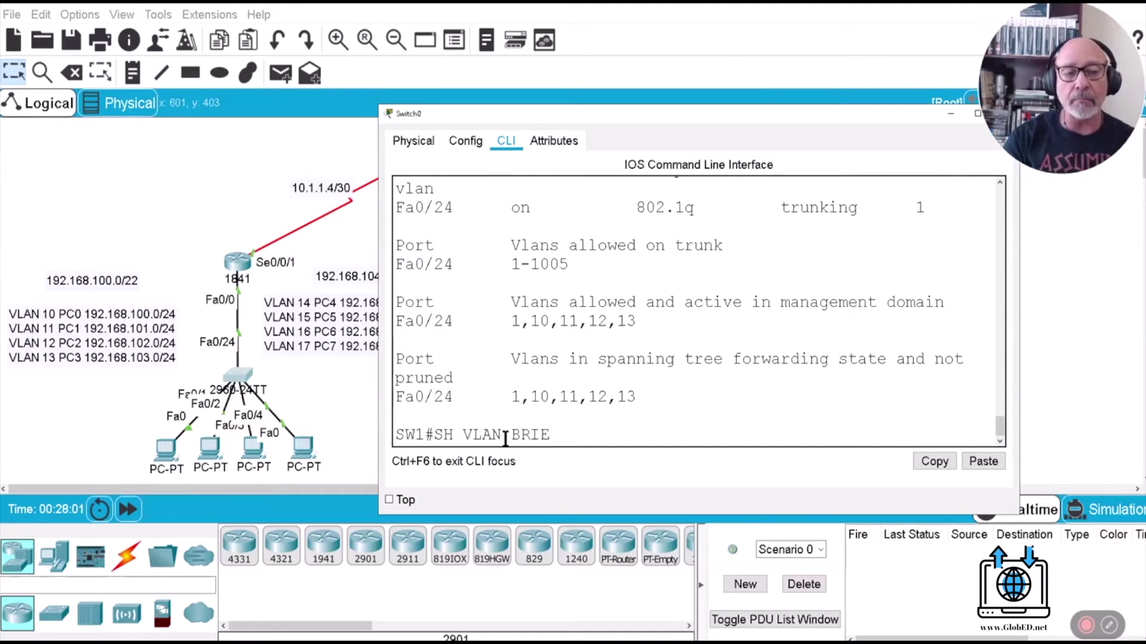
pyautogui.write('F')
pyautogui.press('Return')
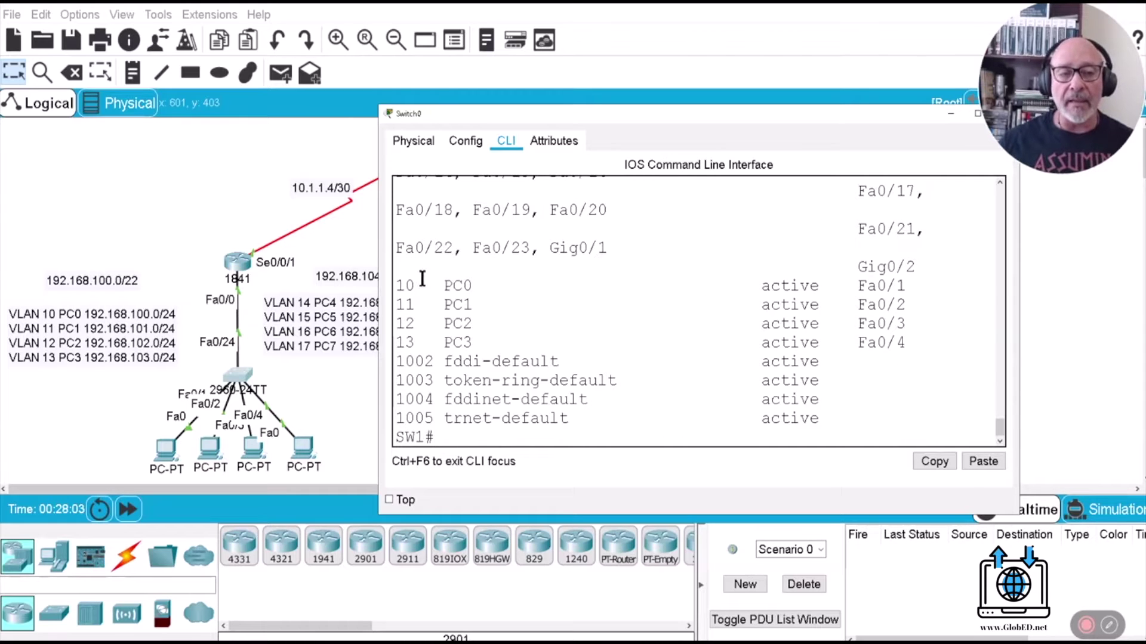
pyautogui.moveTo(396, 285); pyautogui.dragTo(914, 344)
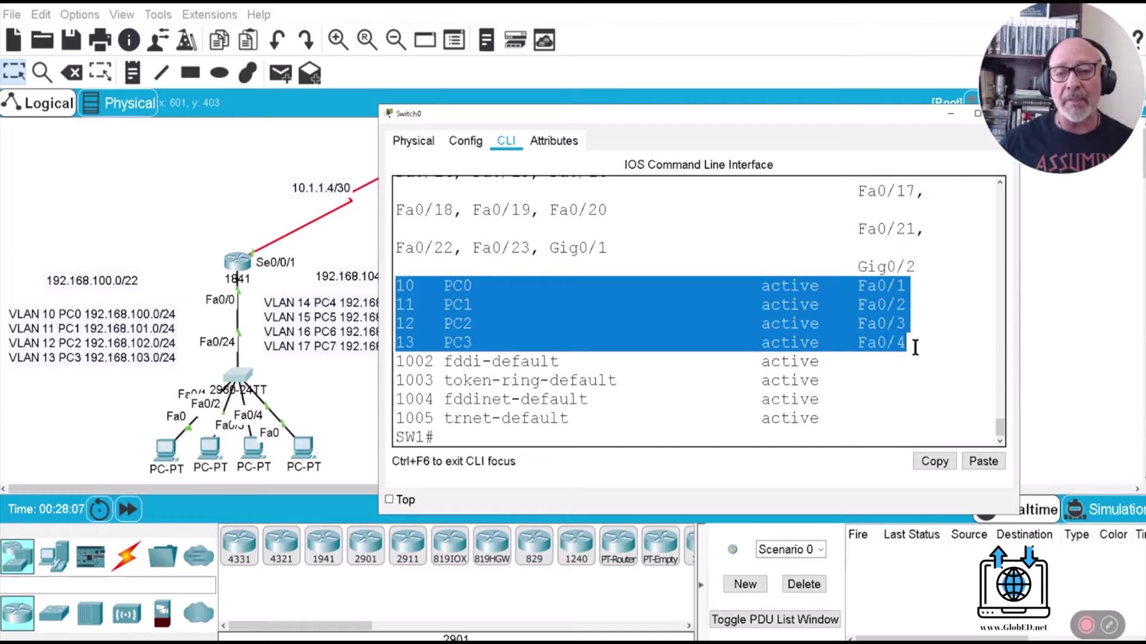
pyautogui.moveTo(918, 119); pyautogui.dragTo(826, 117)
# Step: Close the switch window and nudge the VLAN 14–17 note right beside the middle branch
pyautogui.click(913, 115)
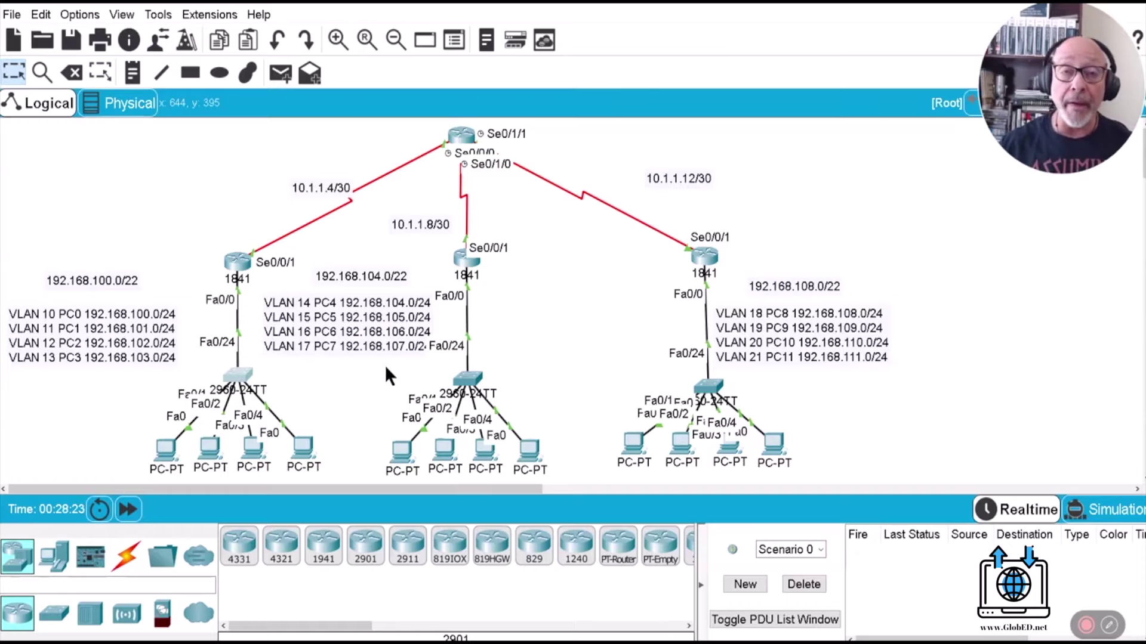
pyautogui.click(369, 332)
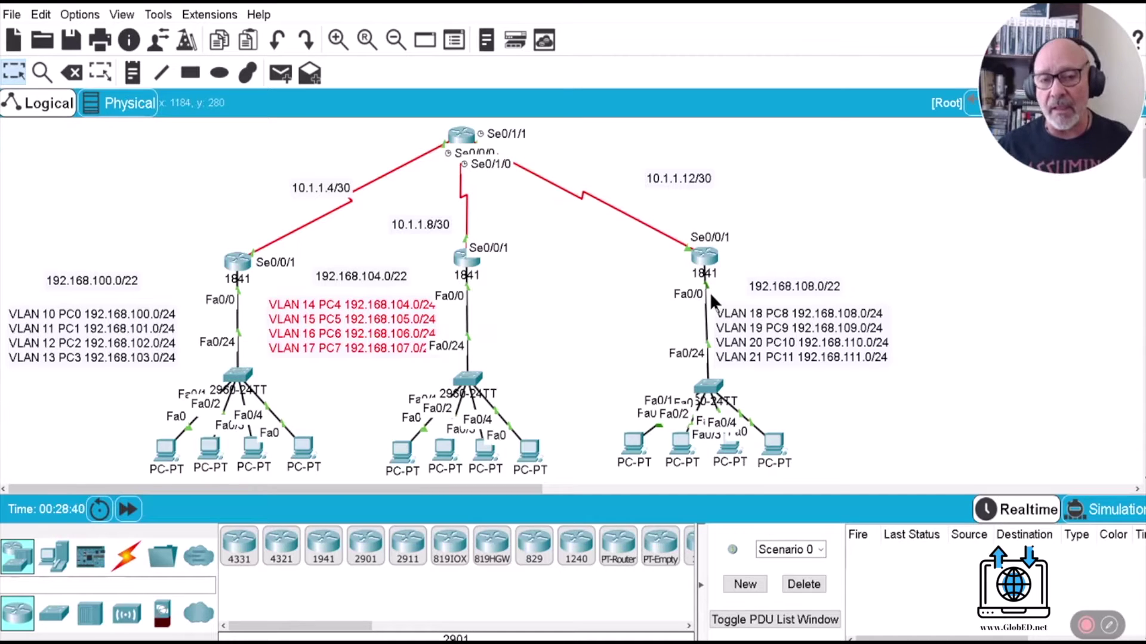
# Step: On the middle router R2, run SH IP INT BRIEF and mark subinterfaces 0.14–0.17
pyautogui.click(460, 262)
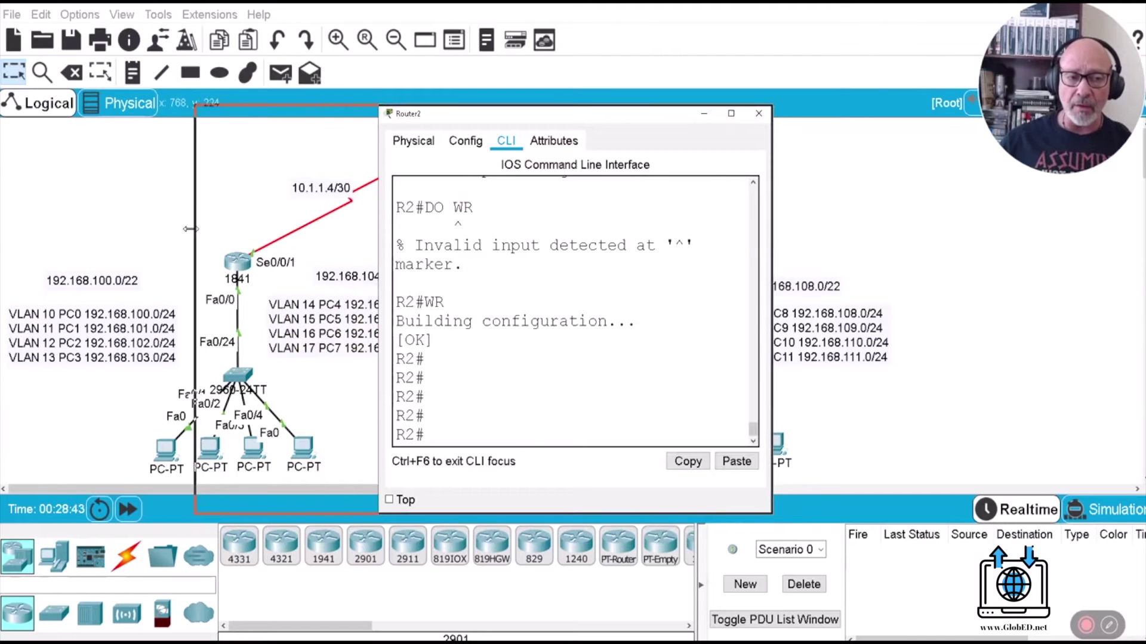
pyautogui.moveTo(384, 236); pyautogui.dragTo(190, 228)
pyautogui.moveTo(771, 287); pyautogui.dragTo(979, 261)
pyautogui.click(371, 420)
pyautogui.write('SH IP INT BRIEF')
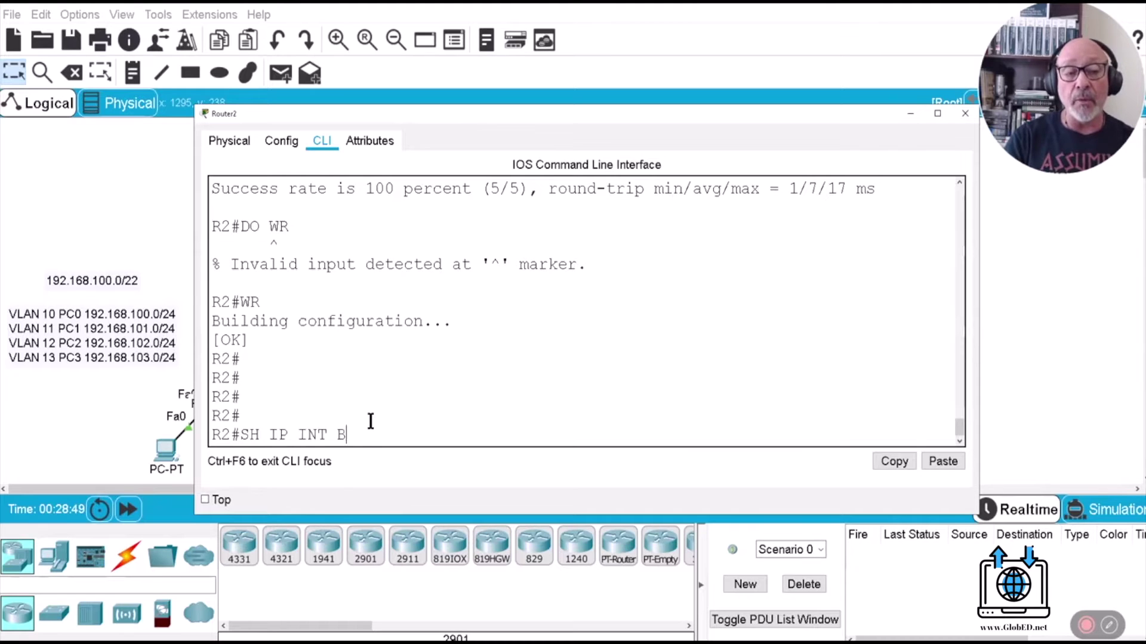
pyautogui.press('Return')
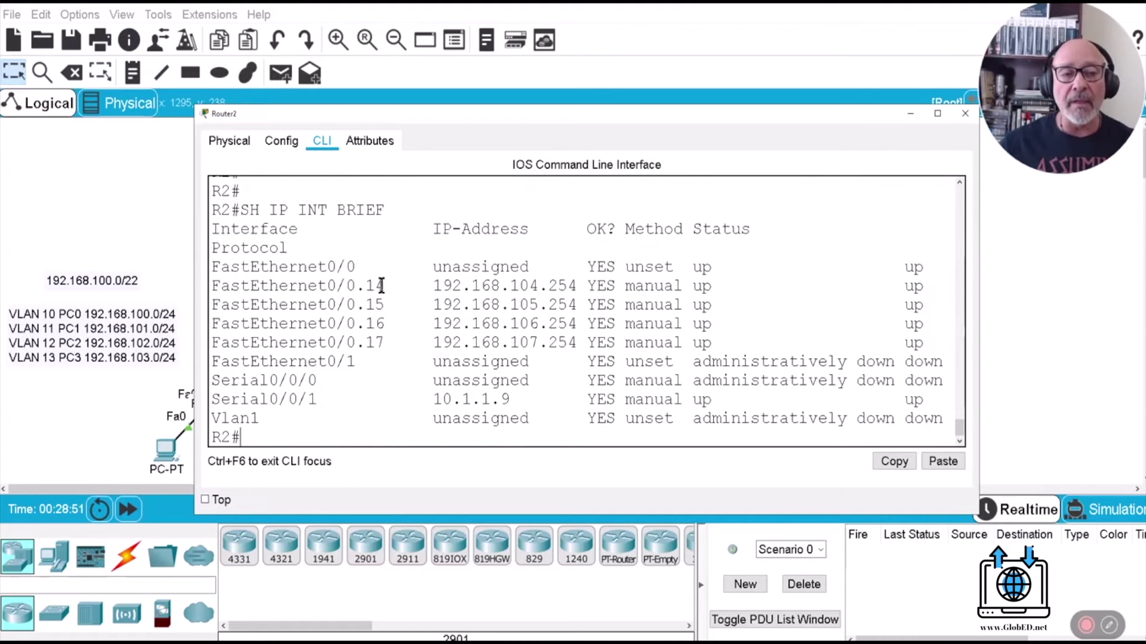
pyautogui.moveTo(367, 286); pyautogui.dragTo(396, 338)
pyautogui.click(363, 304)
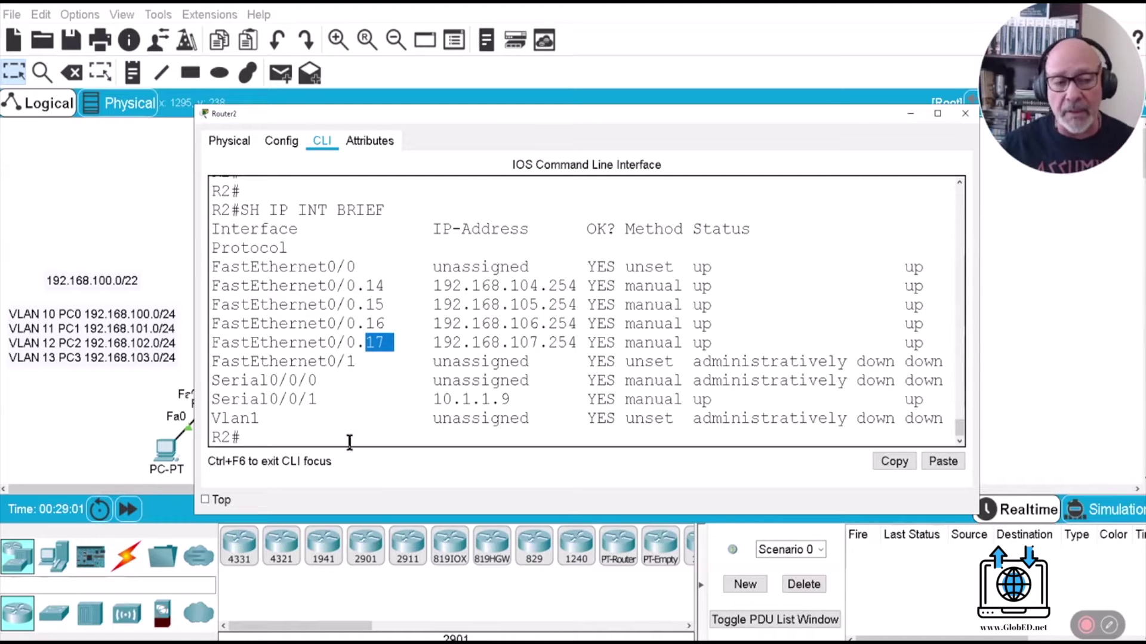
# Step: Page through R2's startup configuration, marking subinterface .14 and its 192.168.104 address
pyautogui.click(350, 418)
pyautogui.write('SH STARTT')
pyautogui.press('Return')
pyautogui.press('space')
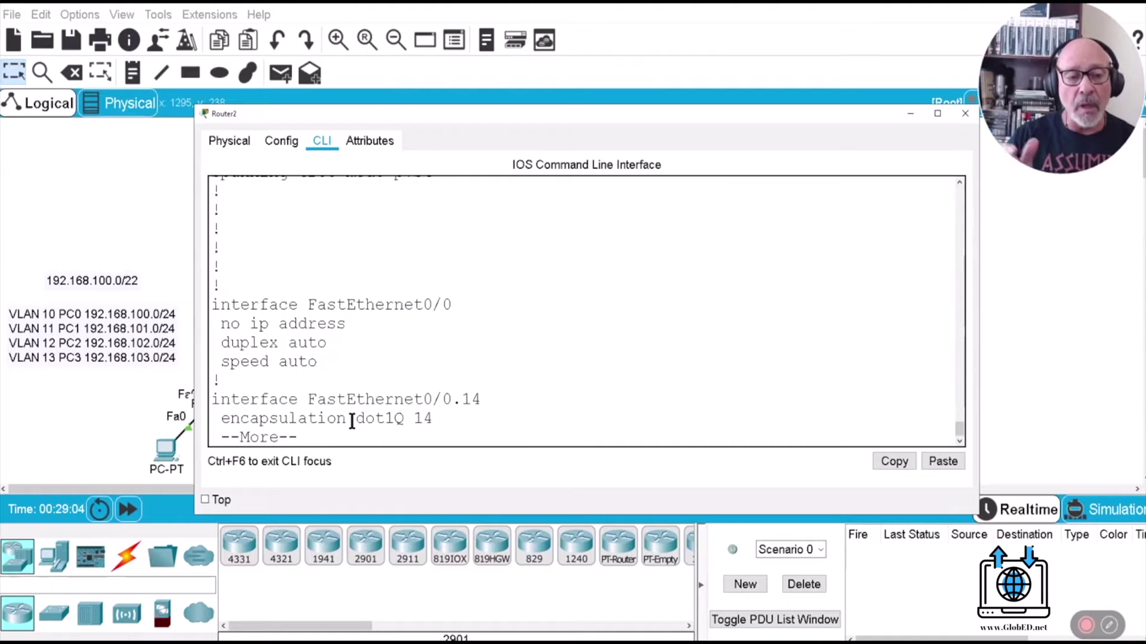
pyautogui.press('Return')
pyautogui.press('Return')
pyautogui.press('Return')
pyautogui.press('Return')
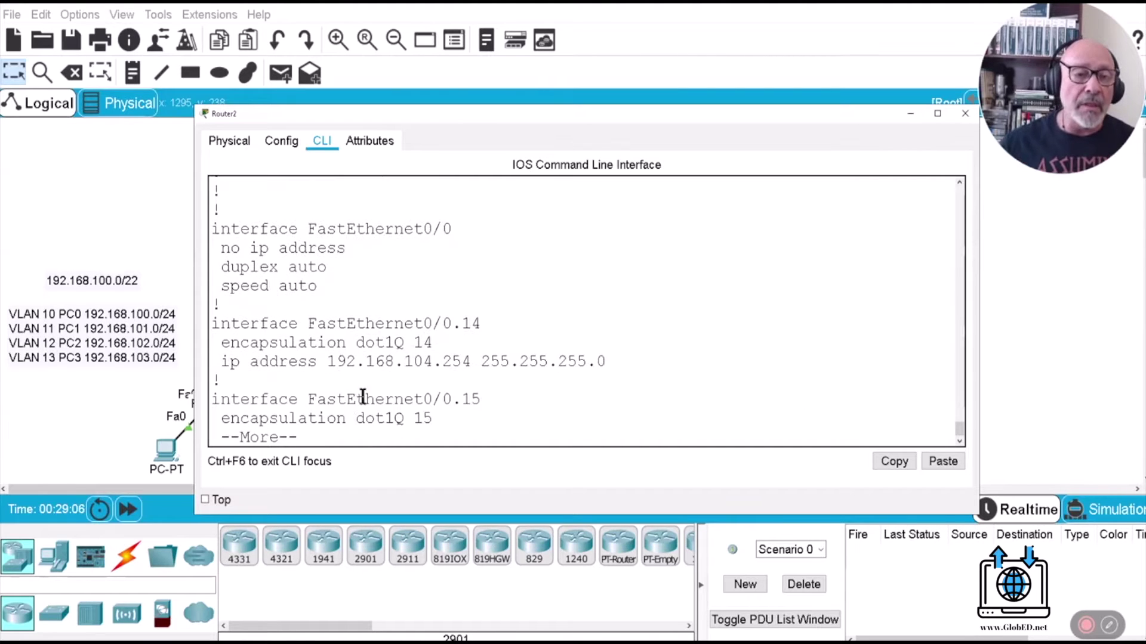
pyautogui.moveTo(481, 324); pyautogui.dragTo(398, 346)
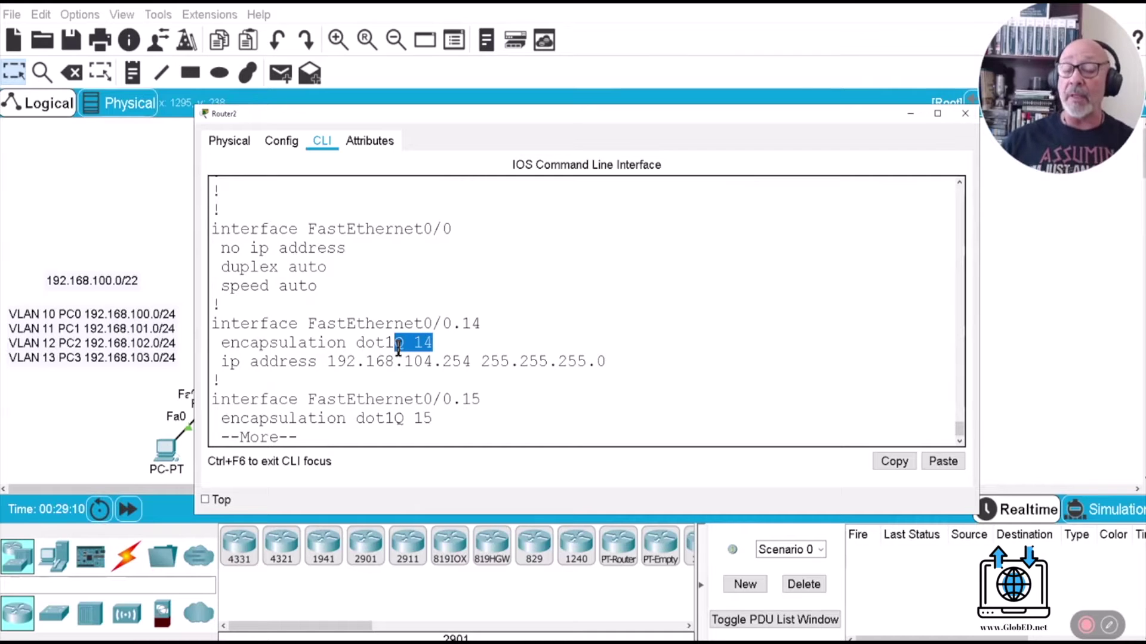
pyautogui.doubleClick(406, 362)
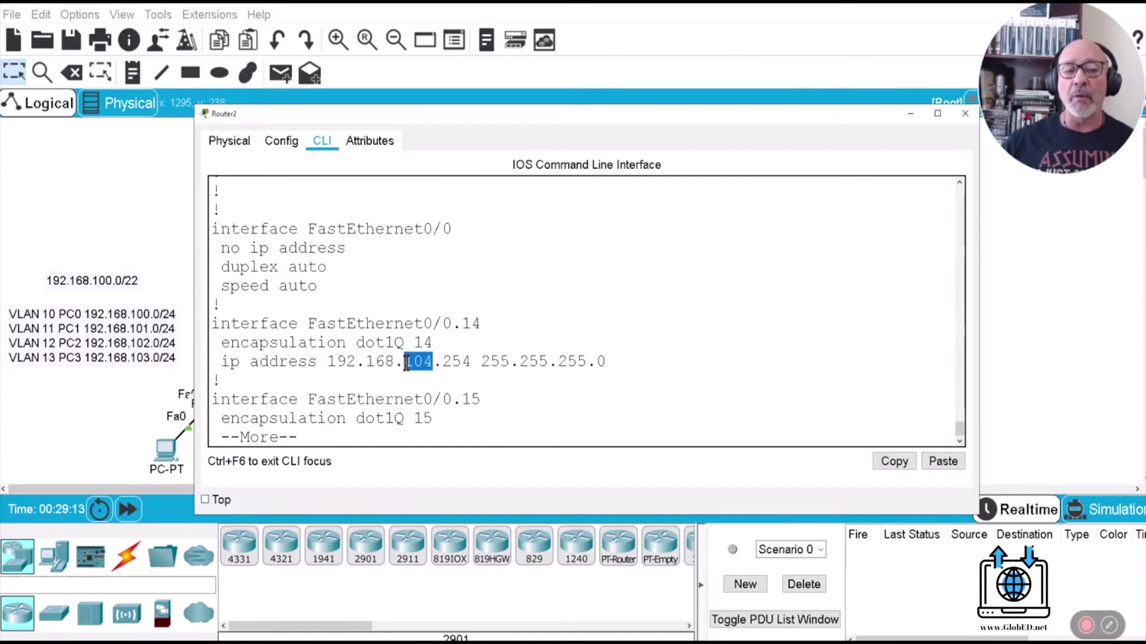
# Step: Close R2's window and move the 10.1.1.8/30 note up beside its link
pyautogui.click(965, 114)
pyautogui.moveTo(643, 453)
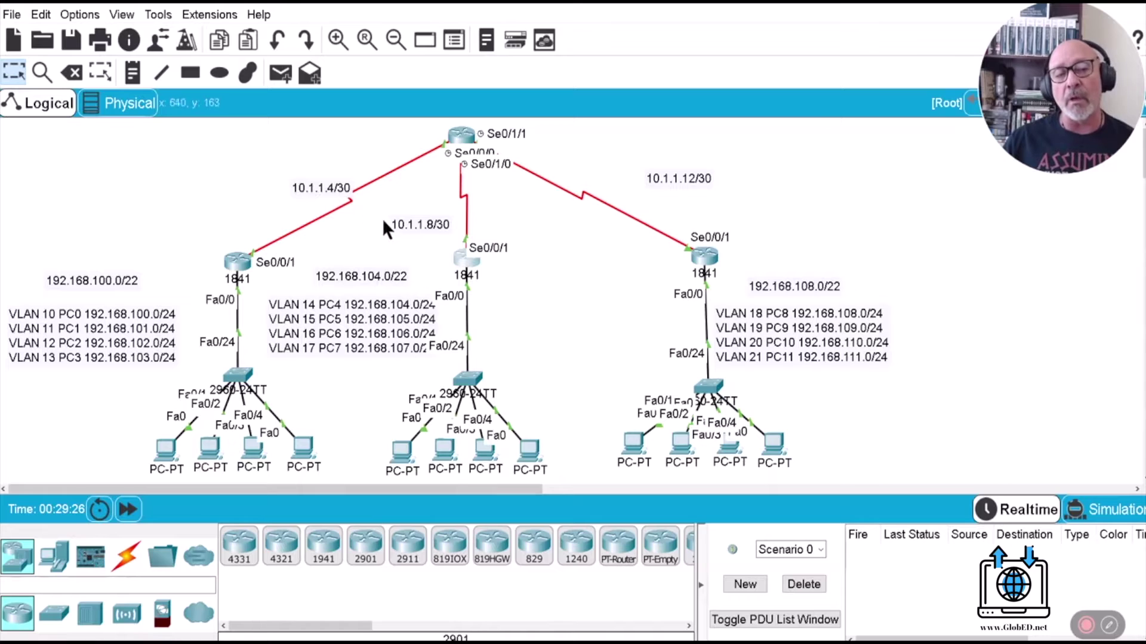
pyautogui.moveTo(409, 226); pyautogui.dragTo(495, 213)
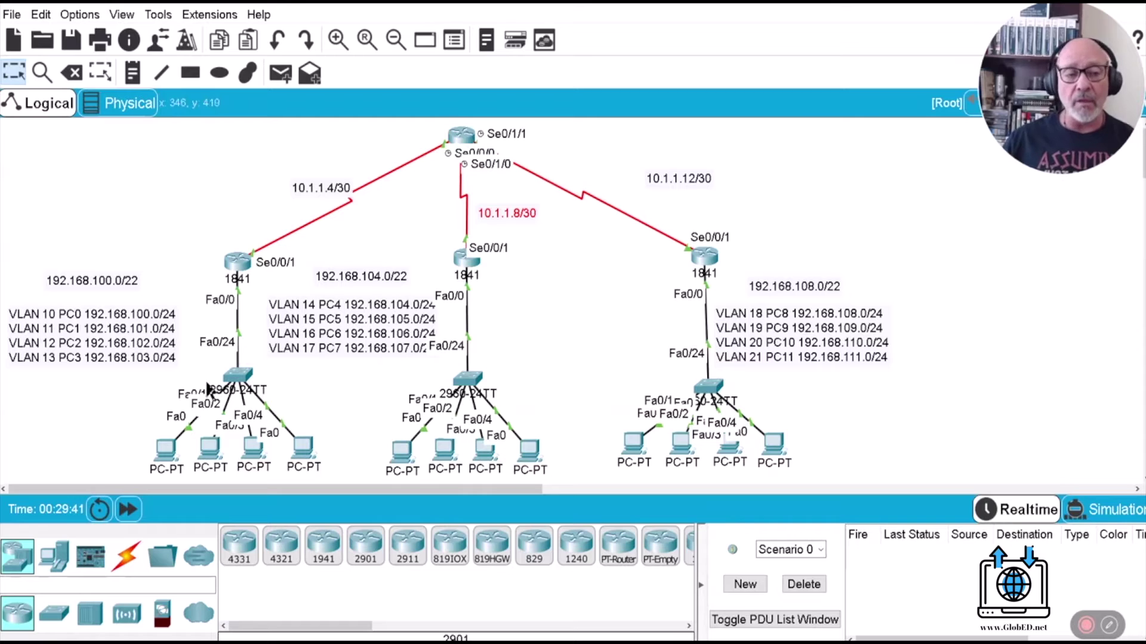
# Step: Marquee-select the labels across the router row, the lower row and around the core router
pyautogui.moveTo(158, 224); pyautogui.dragTo(763, 283)
pyautogui.moveTo(198, 359); pyautogui.dragTo(741, 388)
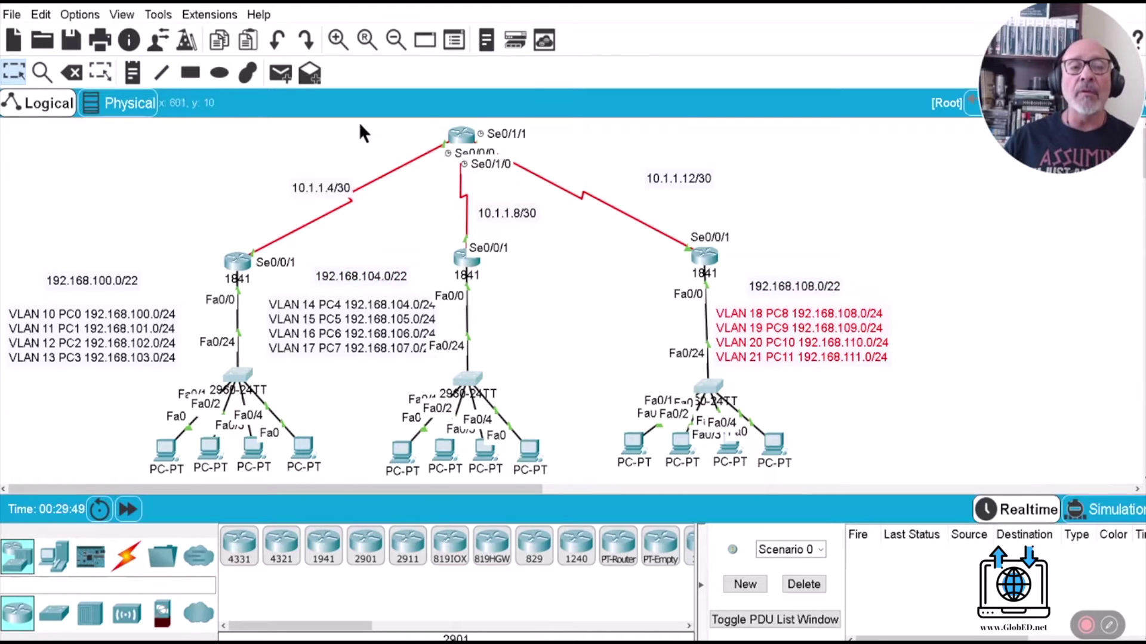
pyautogui.moveTo(360, 123); pyautogui.dragTo(583, 196)
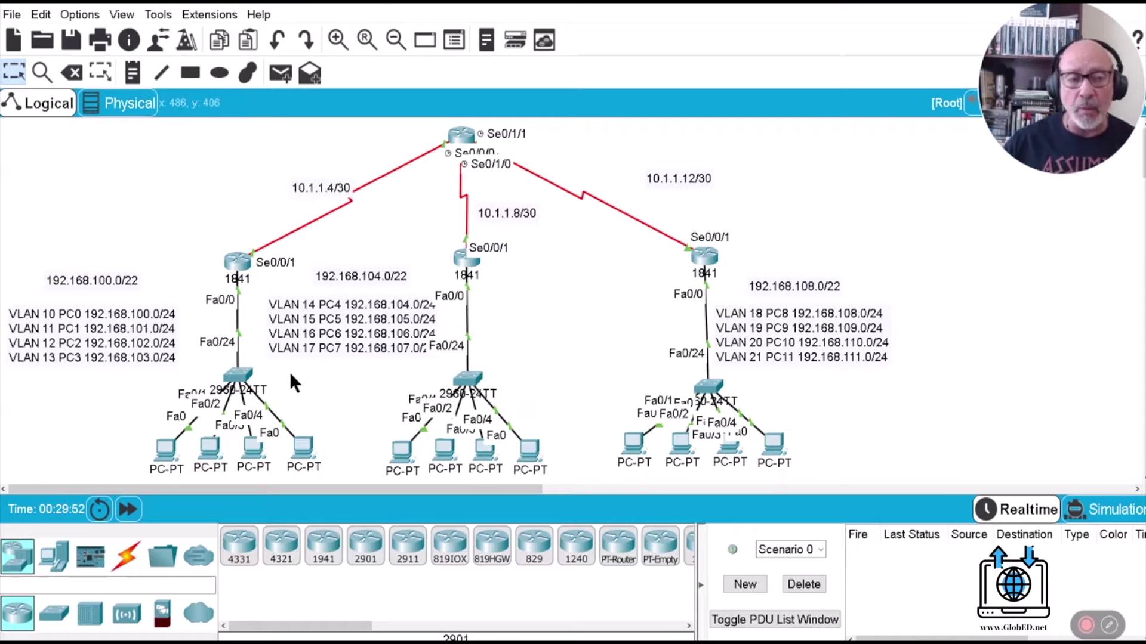
# Step: Open CORE's command line, enter privileged mode and view its routing table
pyautogui.moveTo(470, 271)
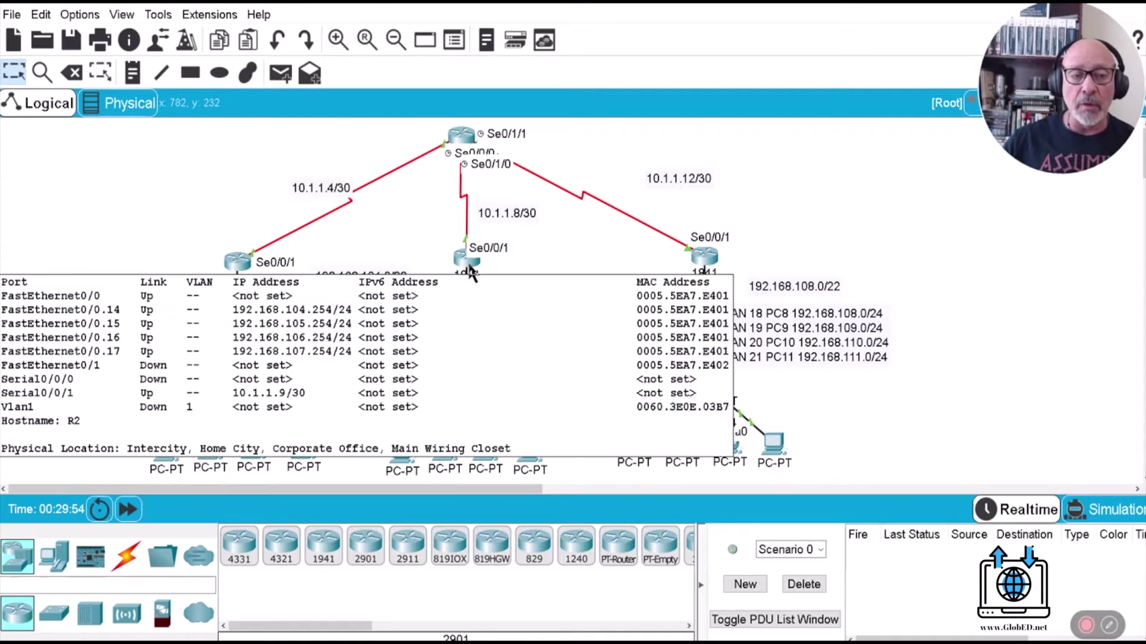
pyautogui.click(456, 130)
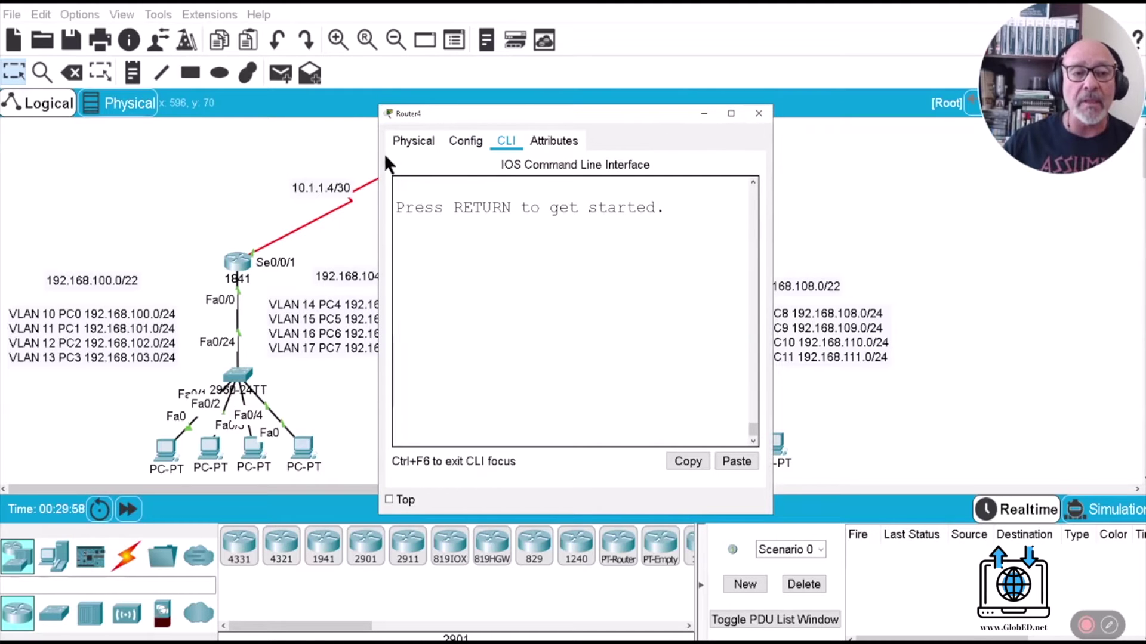
pyautogui.moveTo(378, 299); pyautogui.dragTo(126, 299)
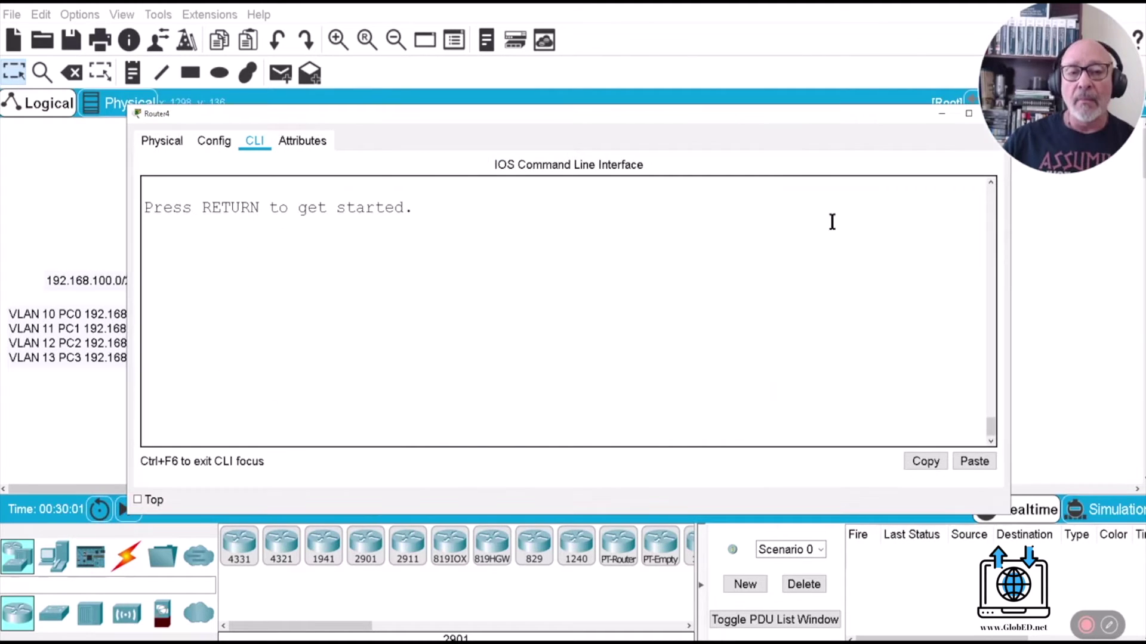
pyautogui.click(242, 225)
pyautogui.press('Return')
pyautogui.press('Return')
pyautogui.press('Return')
pyautogui.press('Return')
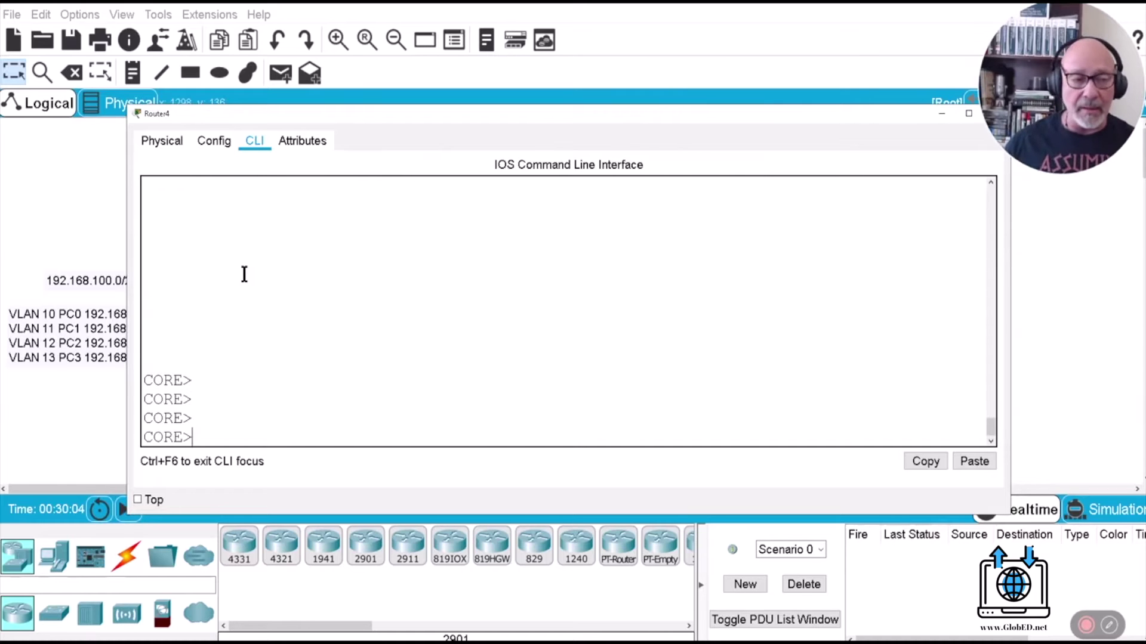
pyautogui.write('EN')
pyautogui.press('Return')
pyautogui.write('SH IP ROUTE')
pyautogui.press('Return')
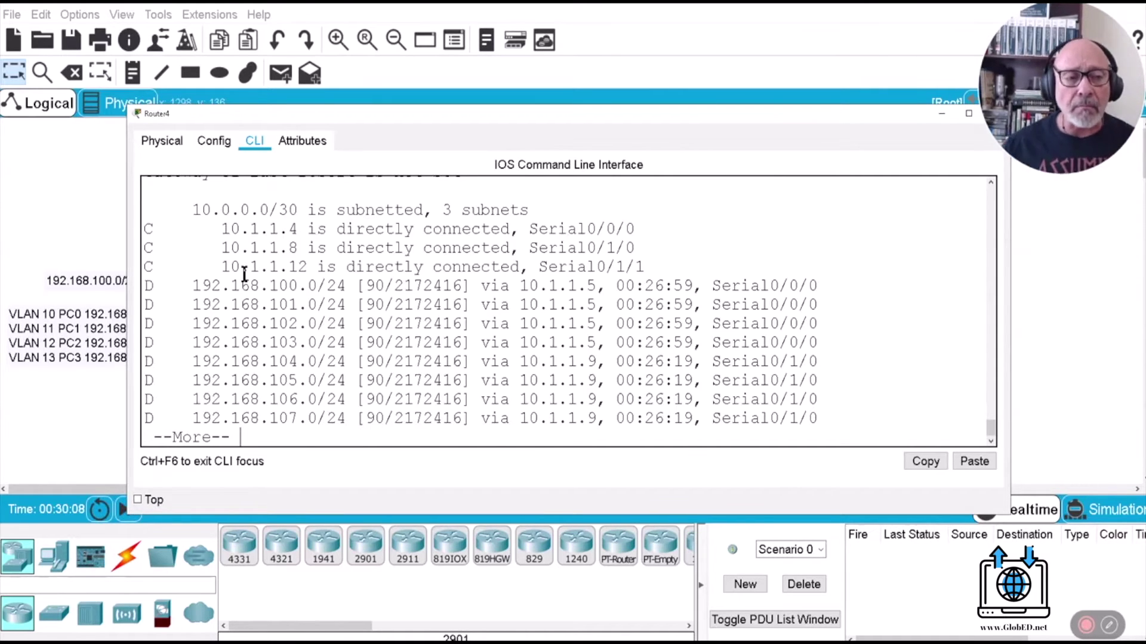
pyautogui.press('space')
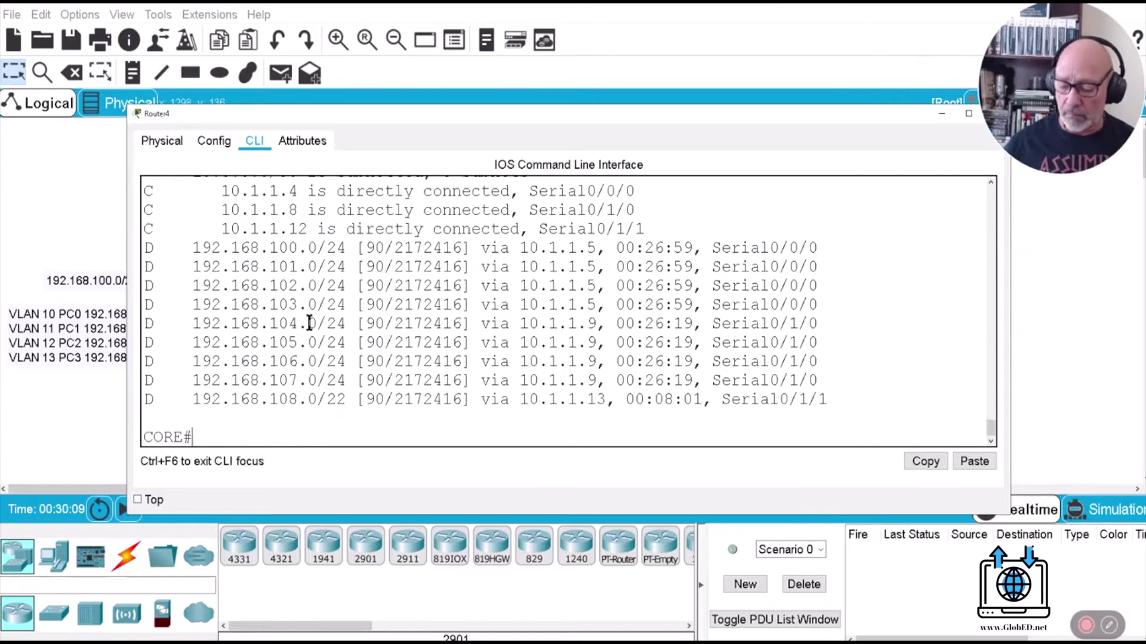
pyautogui.press('Up')
pyautogui.press('Return')
pyautogui.press('space')
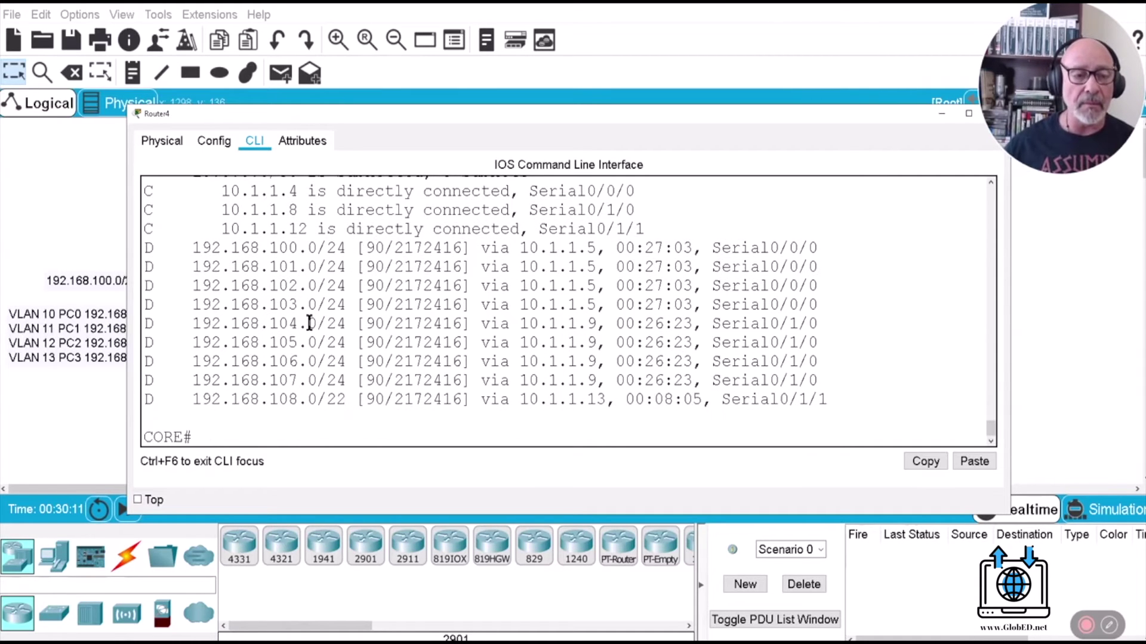
# Step: Maximize CORE's window and list its interfaces, highlighting serial addresses 10.1.1.6 and 10.1.1.10
pyautogui.moveTo(882, 118); pyautogui.dragTo(803, 113)
pyautogui.press('super+Up')
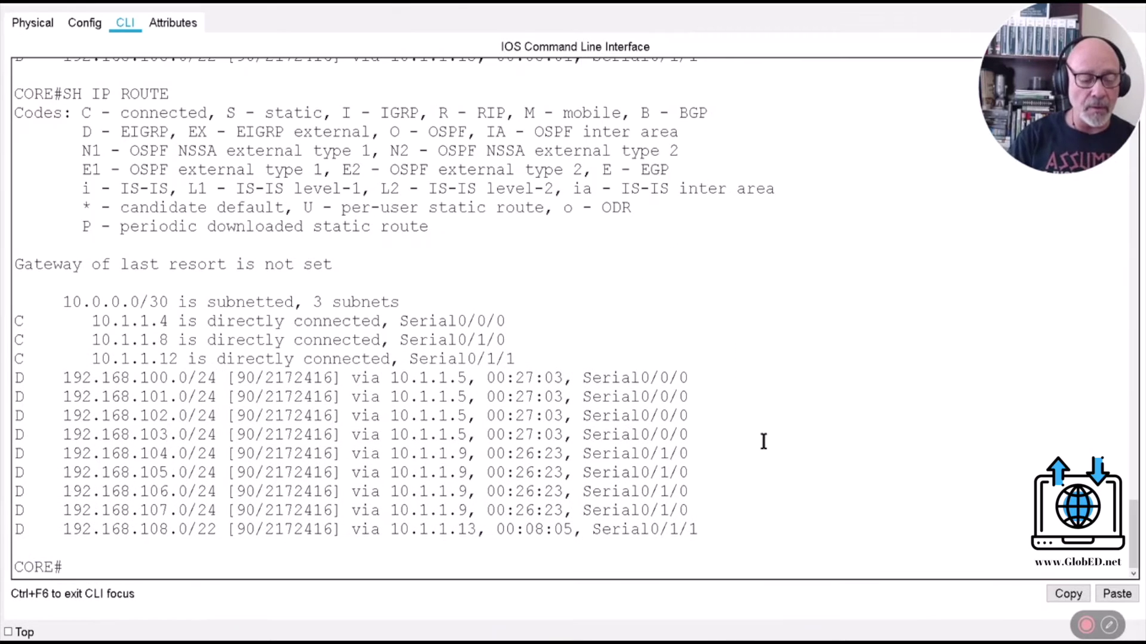
pyautogui.scroll(3, 763, 442)
pyautogui.moveTo(770, 489); pyautogui.dragTo(772, 471)
pyautogui.scroll(-3, 794, 441)
pyautogui.write('SH IP INT BRIEF')
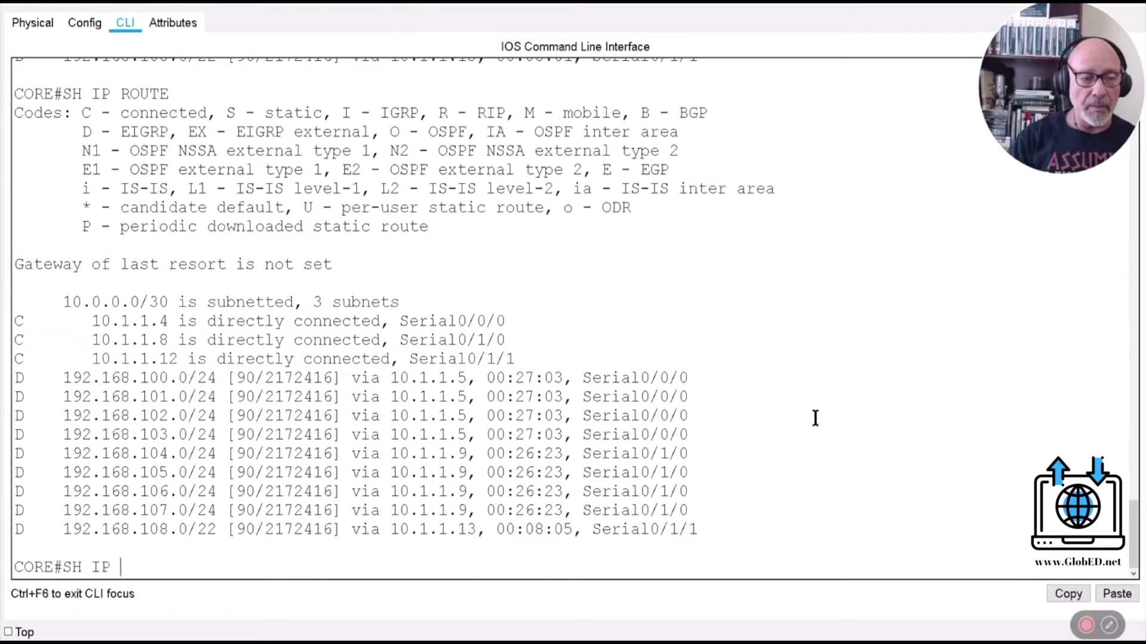
pyautogui.press('Return')
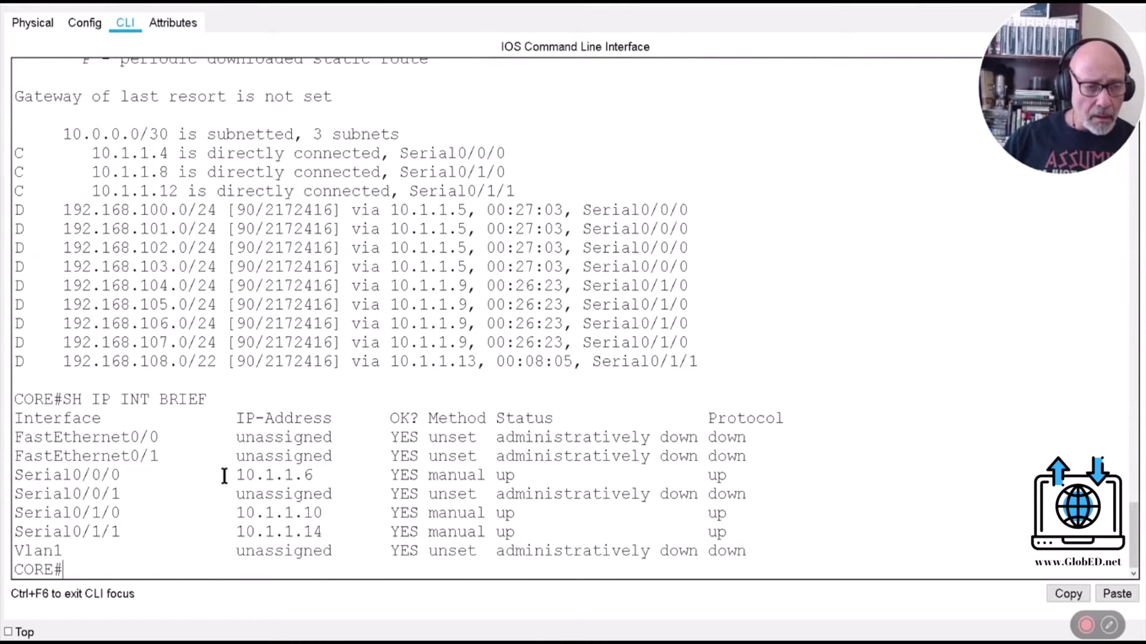
pyautogui.moveTo(223, 472); pyautogui.dragTo(351, 474)
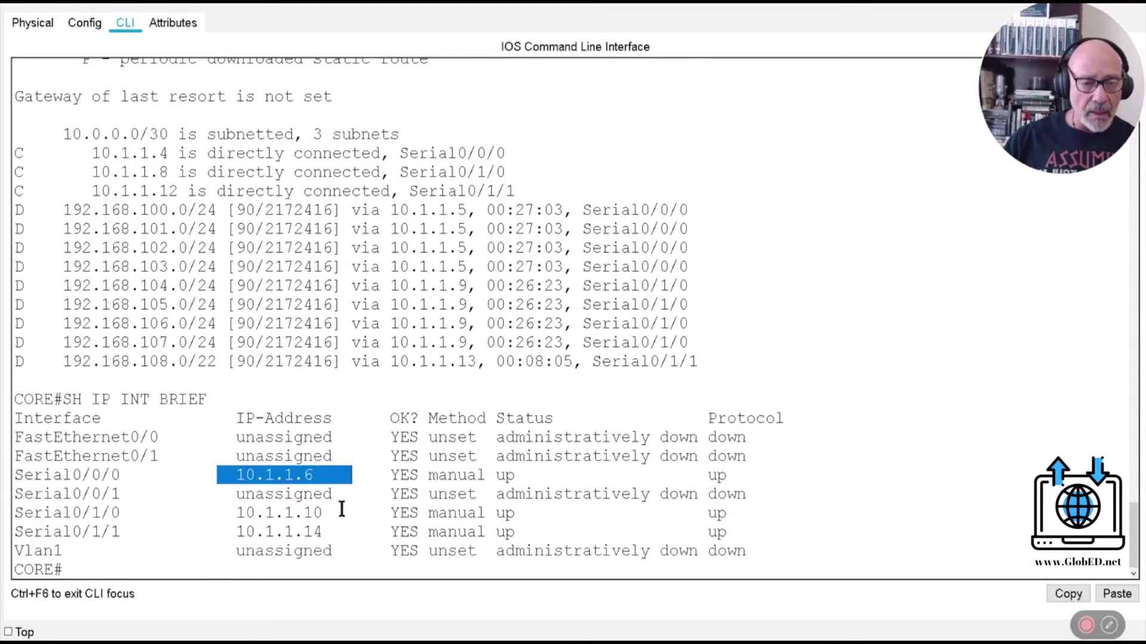
pyautogui.moveTo(325, 513); pyautogui.dragTo(245, 513)
# Step: Ping 10.1.1.5, 10.1.1.9 and 10.1.1.13 from CORE
pyautogui.click(73, 566)
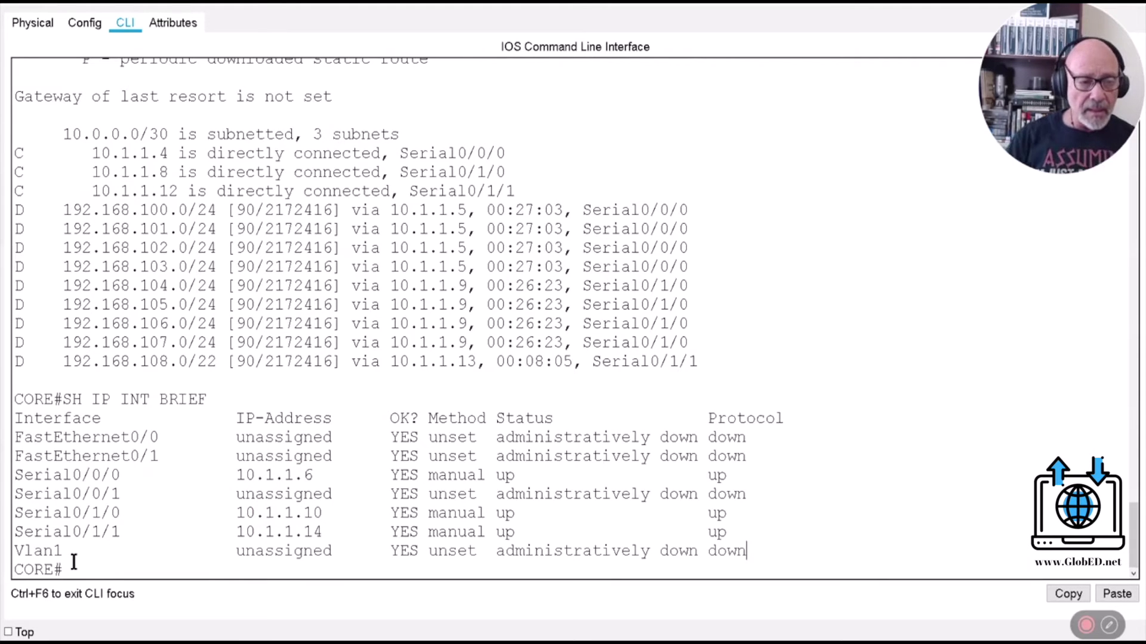
pyautogui.write('PING ')
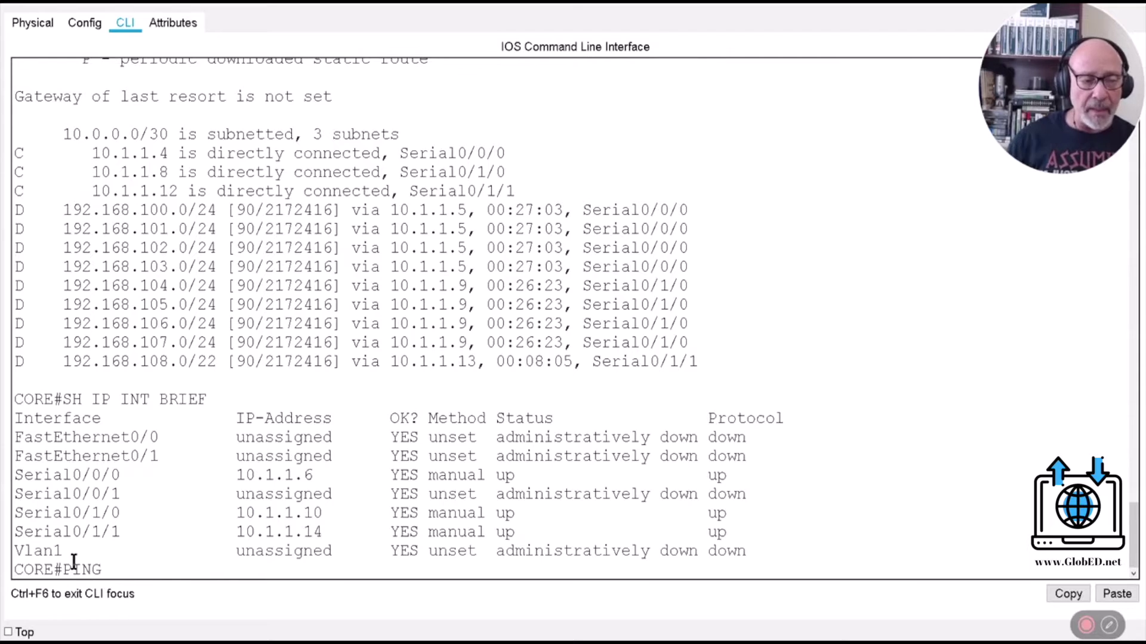
pyautogui.write('10.1.1.')
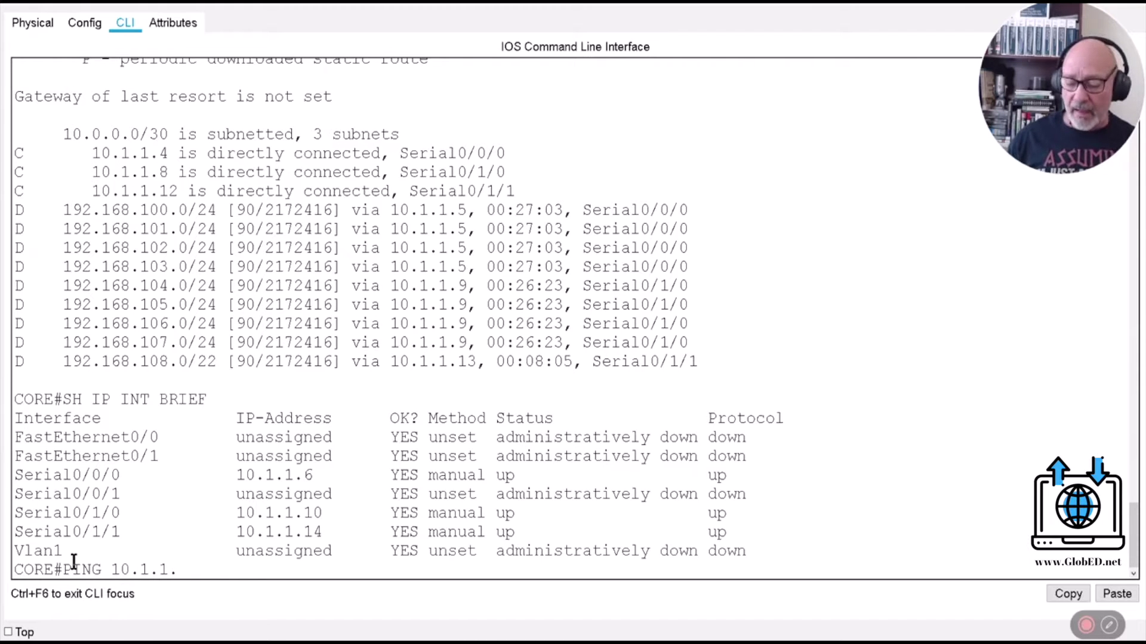
pyautogui.write('5')
pyautogui.press('Return')
pyautogui.press('Up')
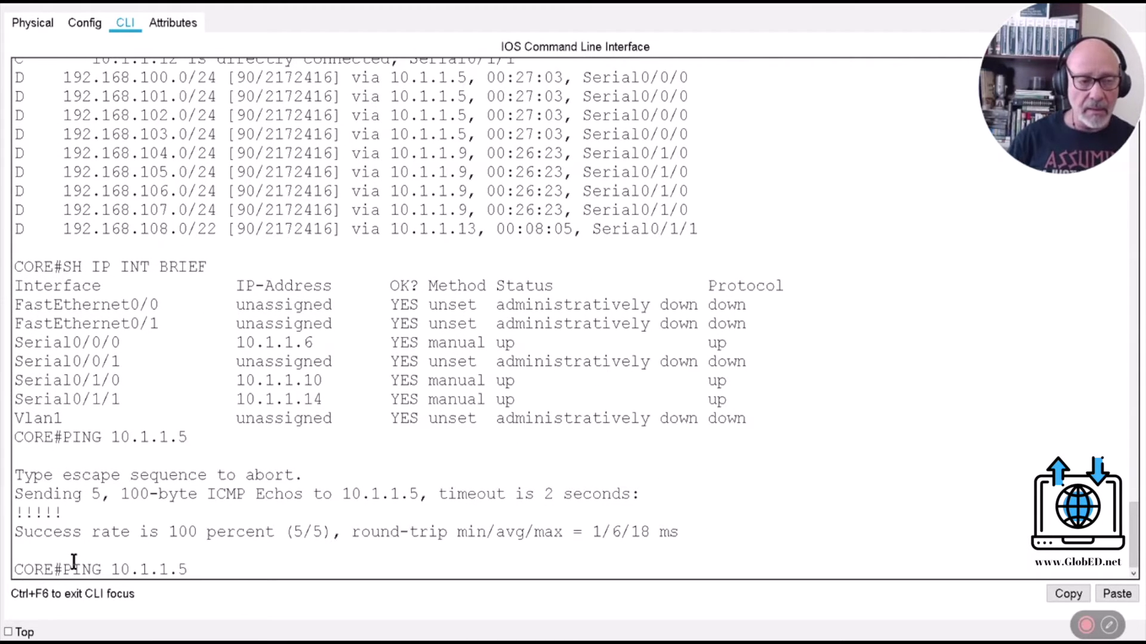
pyautogui.press('BackSpace')
pyautogui.write('9')
pyautogui.press('Return')
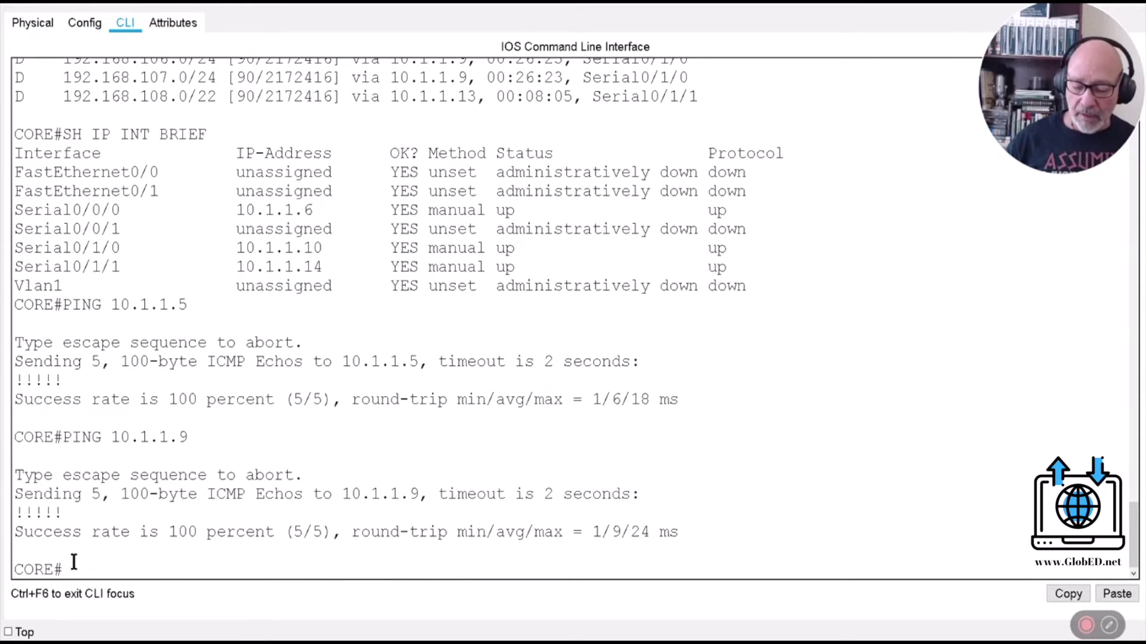
pyautogui.press('Up')
pyautogui.press('BackSpace')
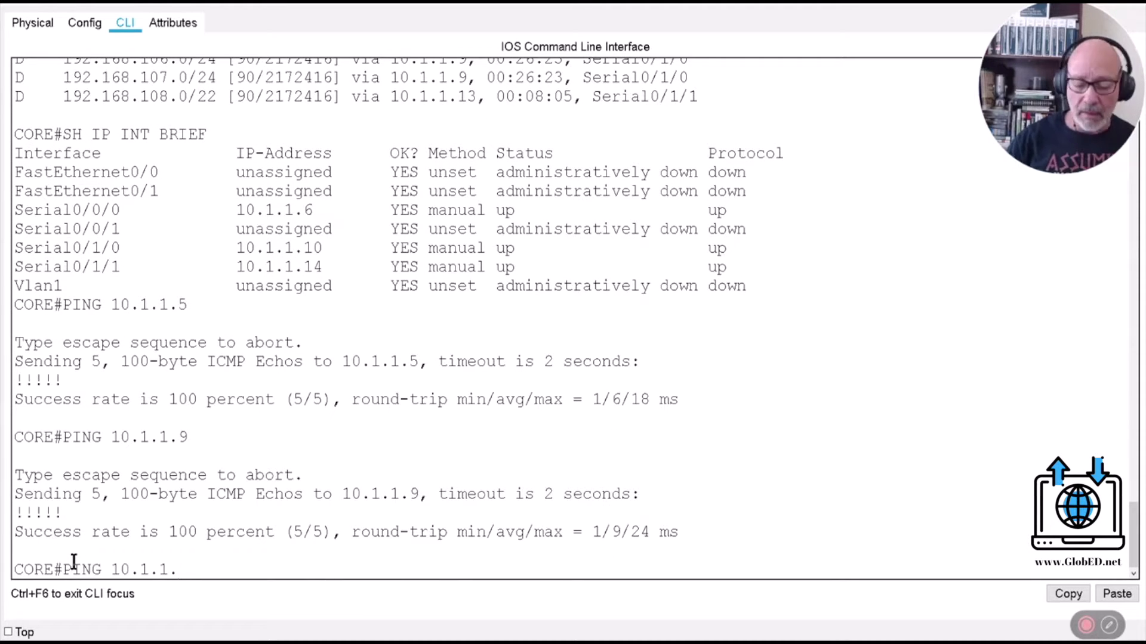
pyautogui.write('13')
pyautogui.press('Return')
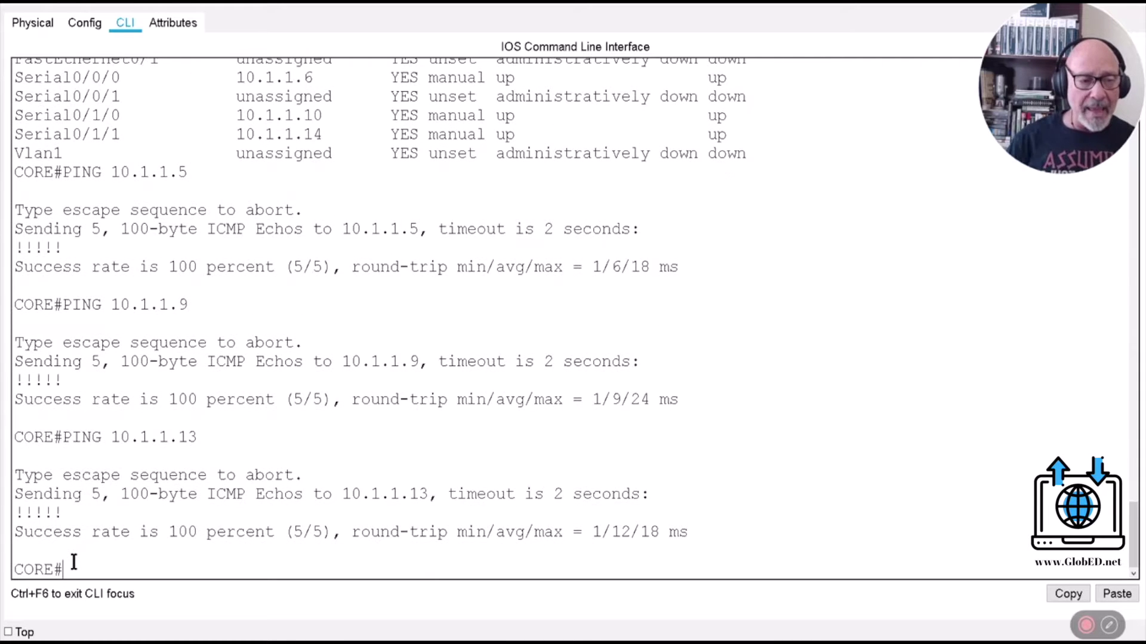
# Step: Review CORE's routing table, noting the 192.168.108.0/22 summary, then close the window
pyautogui.write('SH IP ROUTE')
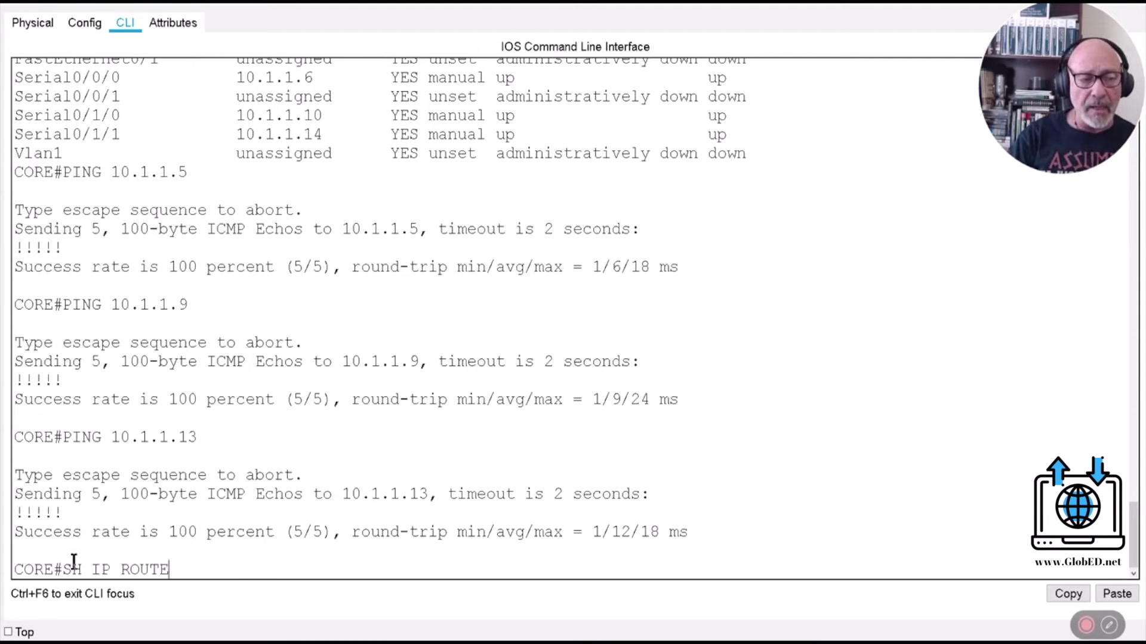
pyautogui.press('Return')
pyautogui.press('space')
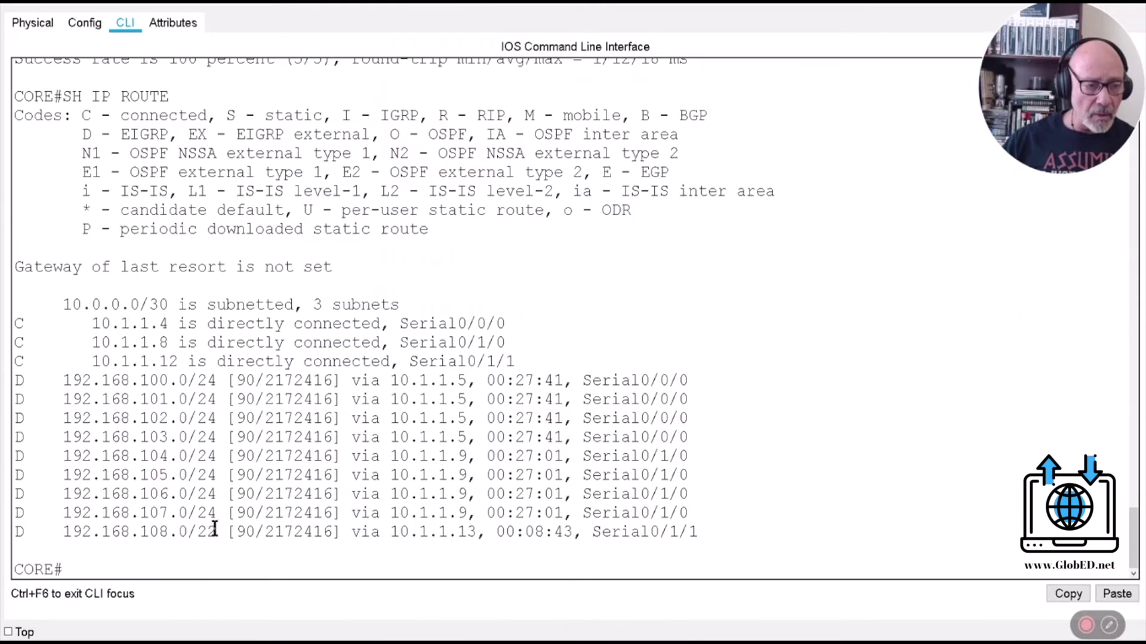
pyautogui.moveTo(216, 531); pyautogui.dragTo(197, 529)
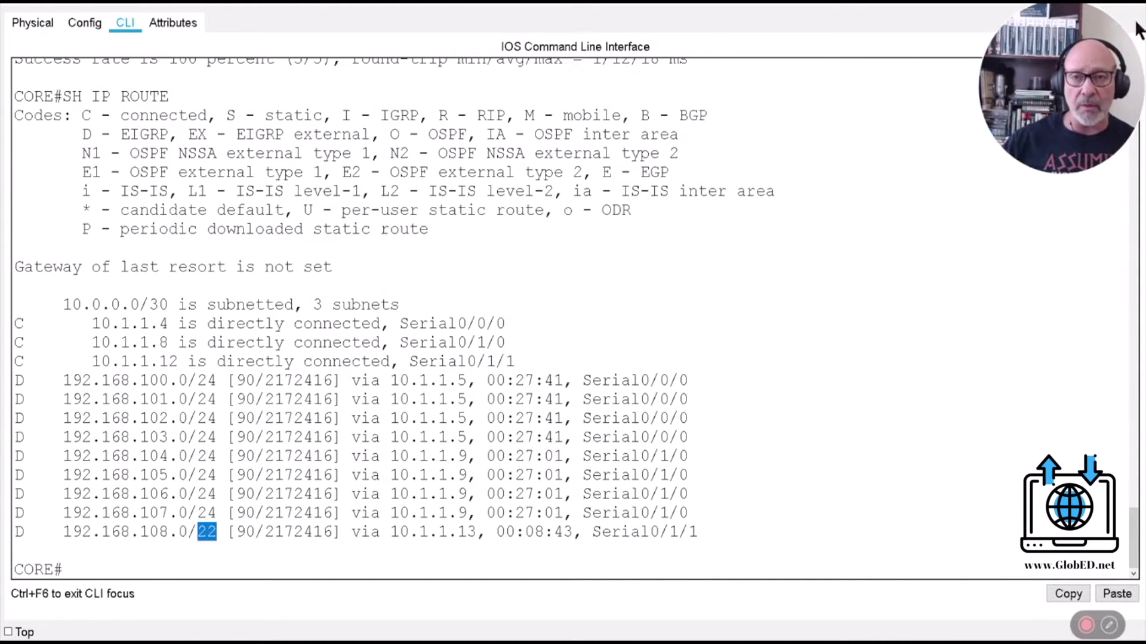
pyautogui.click(1081, 6)
# Step: Open Router3's CLI, enter global configuration and review its startup configuration
pyautogui.click(703, 254)
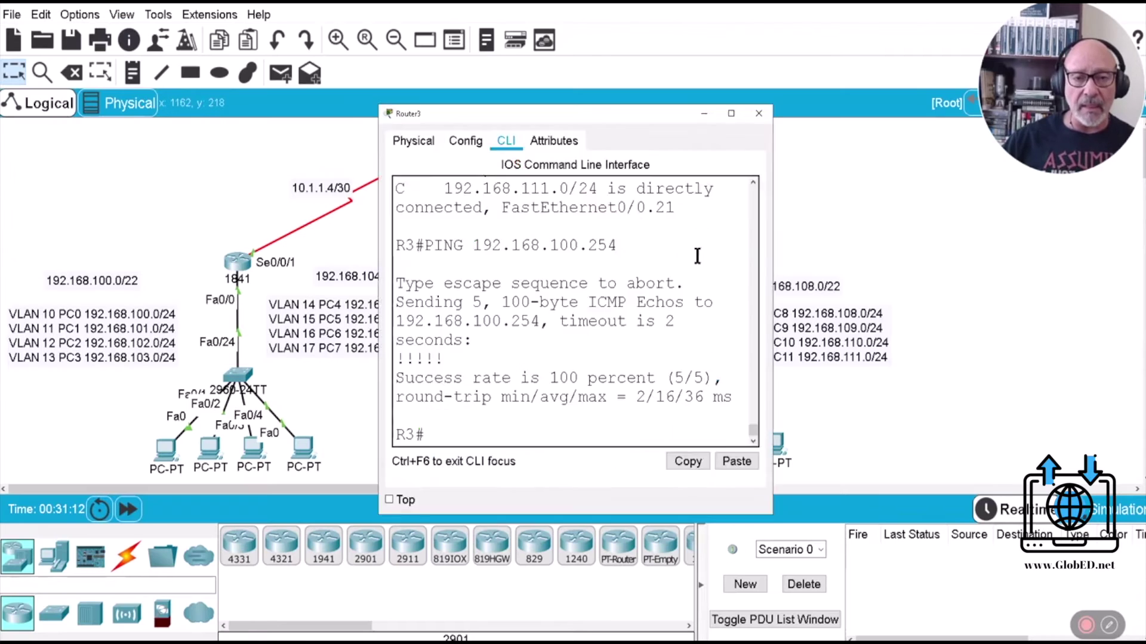
pyautogui.click(731, 114)
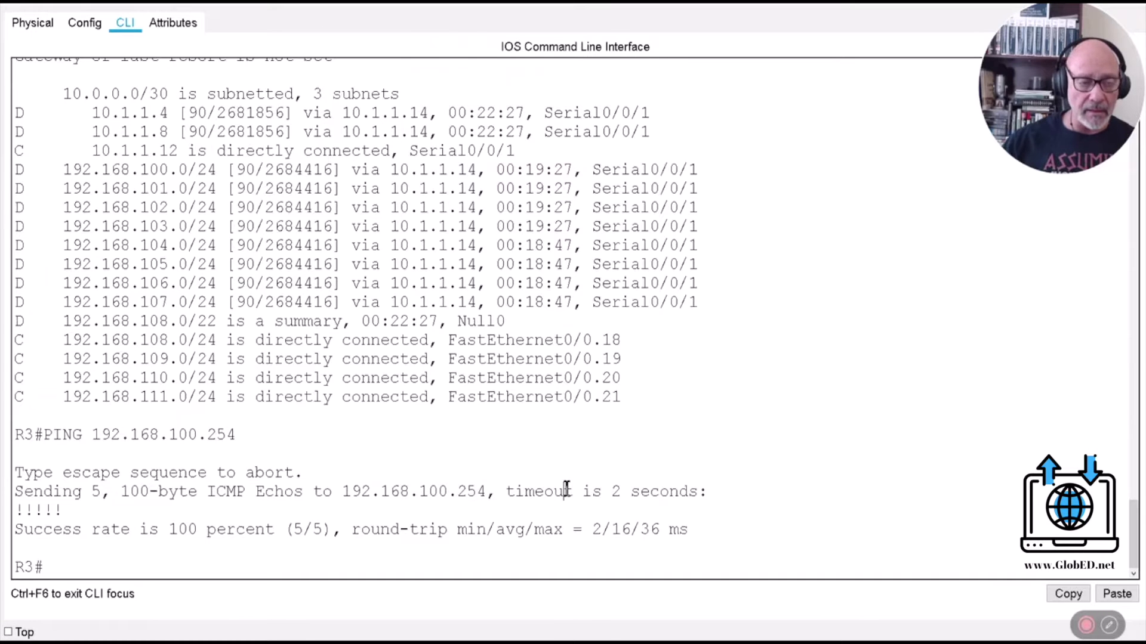
pyautogui.write('CONFIG T')
pyautogui.press('Return')
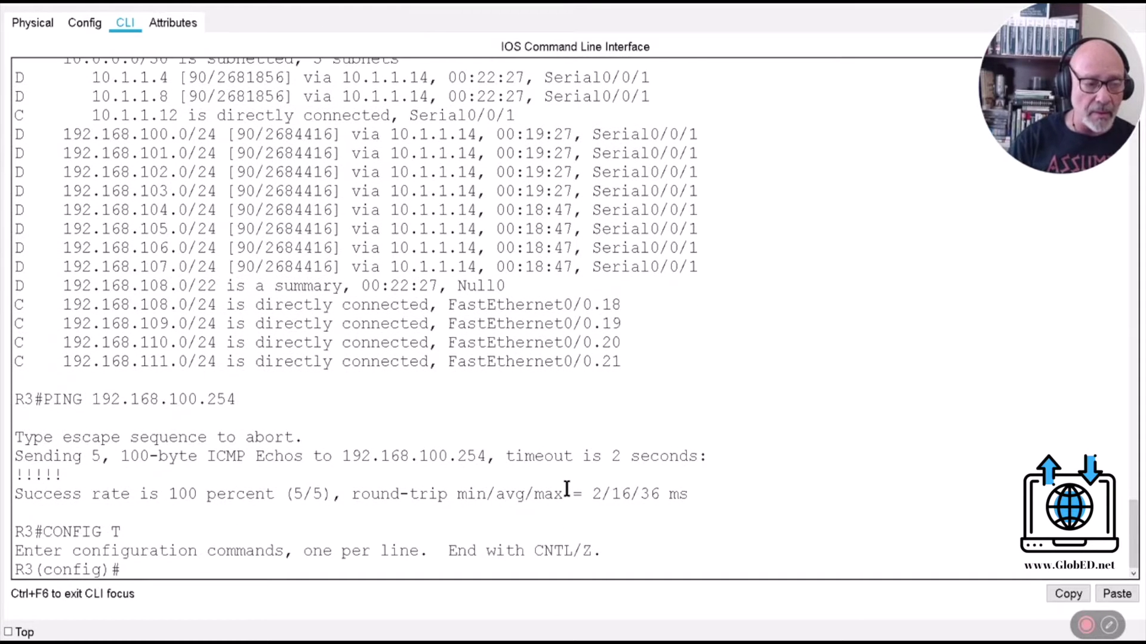
pyautogui.write('DO SH START')
pyautogui.press('Return')
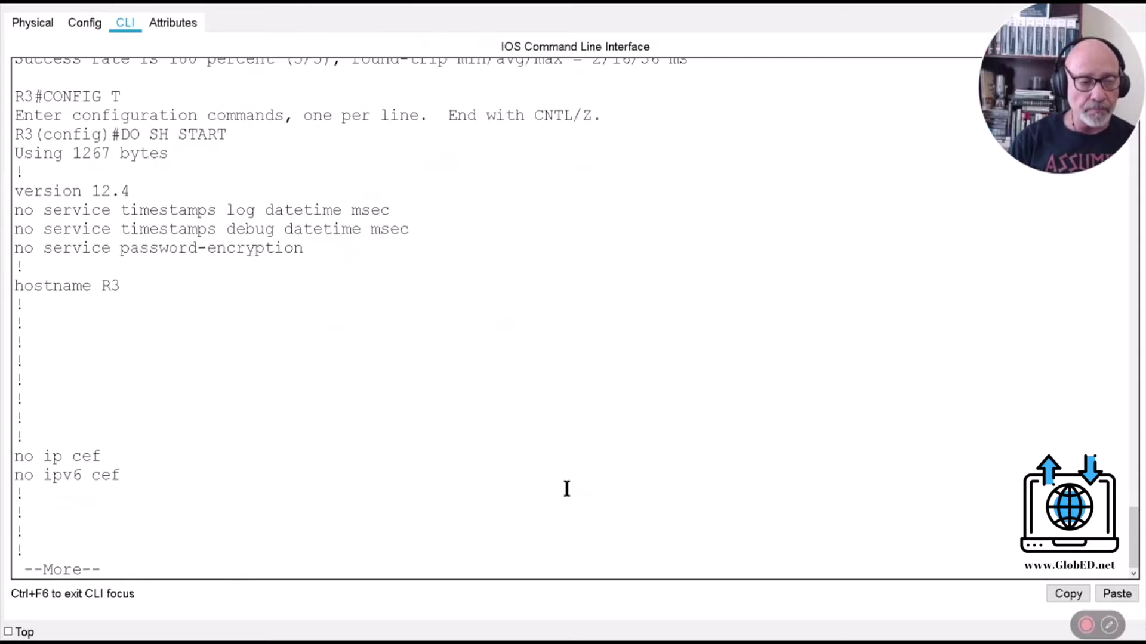
pyautogui.press('space')
pyautogui.press('Return')
pyautogui.press('Return')
pyautogui.press('Return')
pyautogui.press('Return')
pyautogui.press('Return')
pyautogui.press('Return')
pyautogui.press('Return')
pyautogui.press('Return')
pyautogui.press('Return')
pyautogui.press('Return')
pyautogui.press('Return')
pyautogui.press('Return')
pyautogui.press('Return')
pyautogui.press('Return')
pyautogui.press('Return')
pyautogui.press('Return')
pyautogui.press('Return')
pyautogui.press('Return')
pyautogui.press('Return')
pyautogui.press('Return')
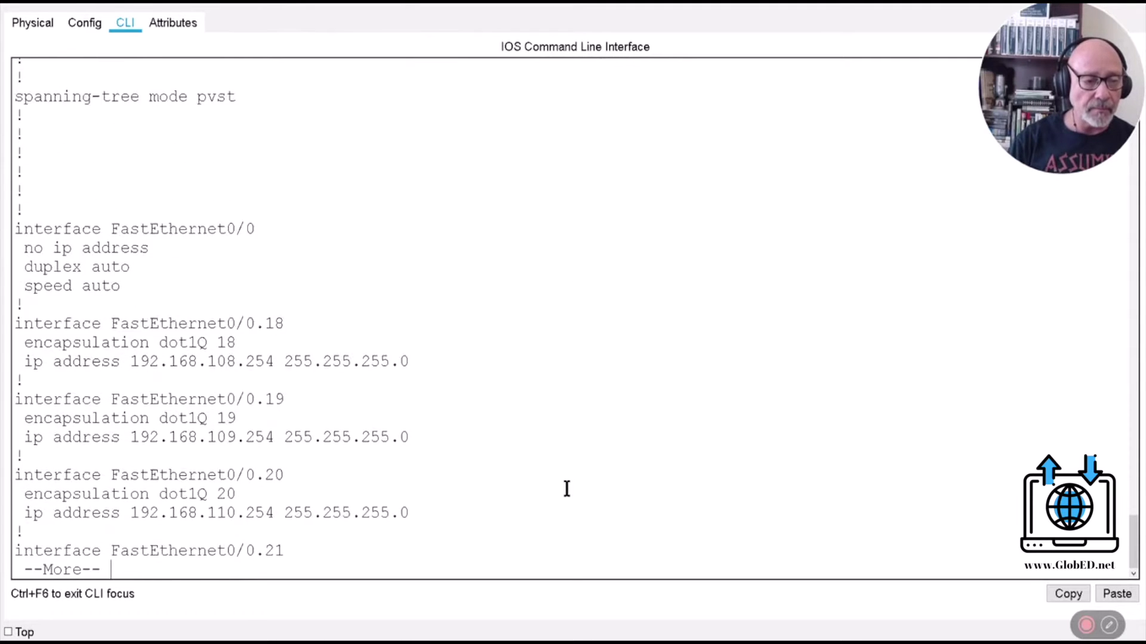
pyautogui.press('Return')
pyautogui.press('Return')
pyautogui.press('Return')
pyautogui.press('Return')
pyautogui.press('Return')
pyautogui.press('Return')
pyautogui.press('Return')
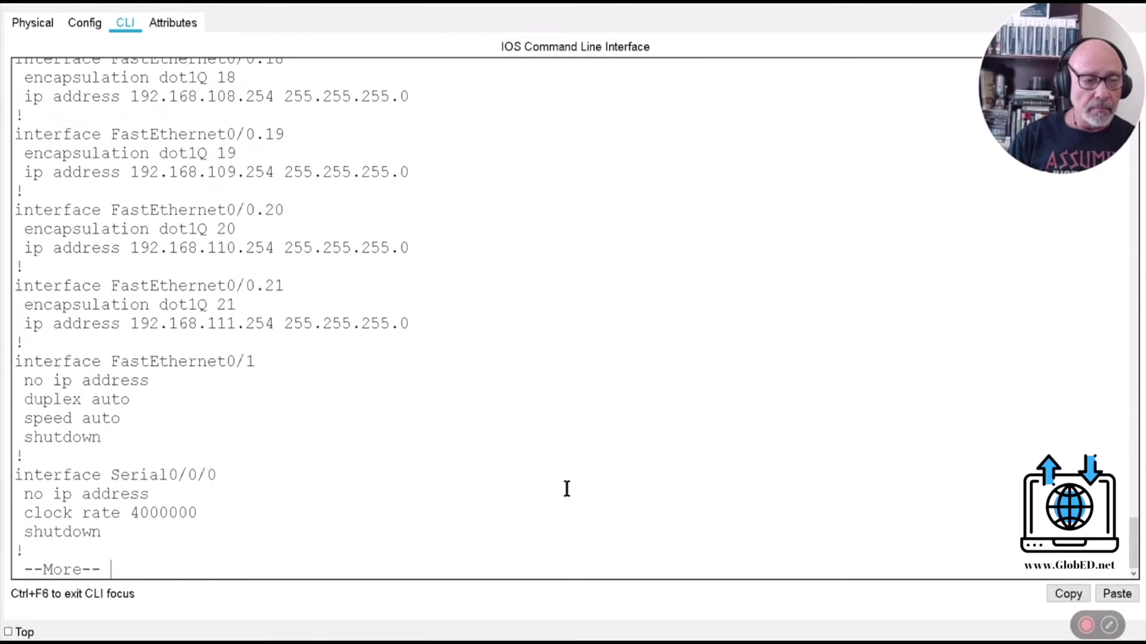
# Step: On Serial0/0/1, remove ip summary-address eigrp 100 192.168.108.0 255.255.252.0
pyautogui.write('q')
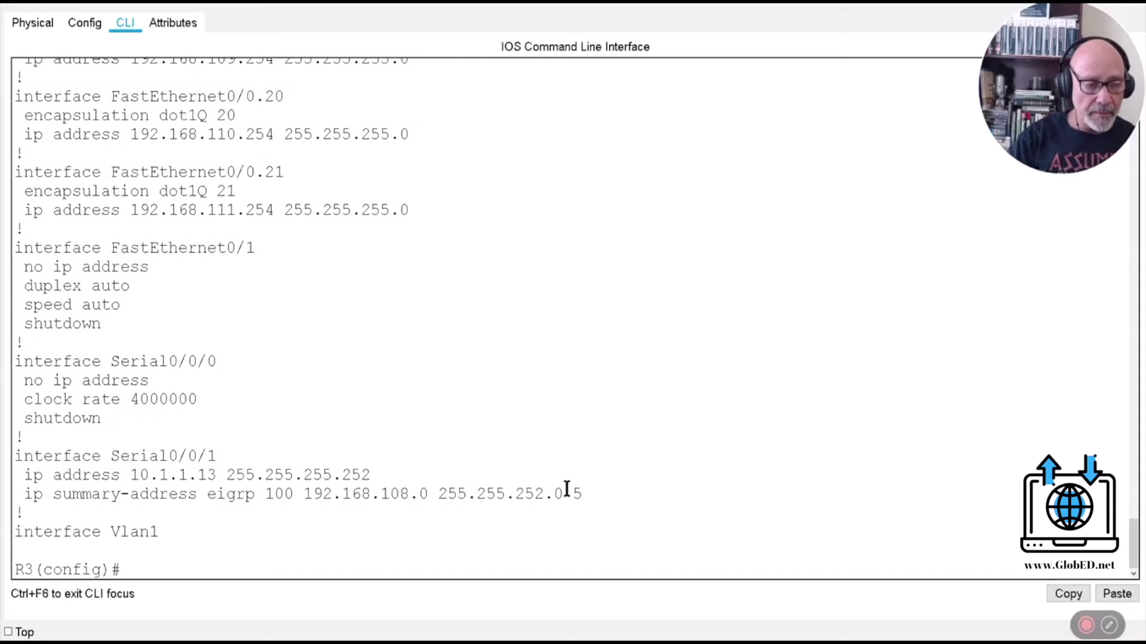
pyautogui.write('INT S')
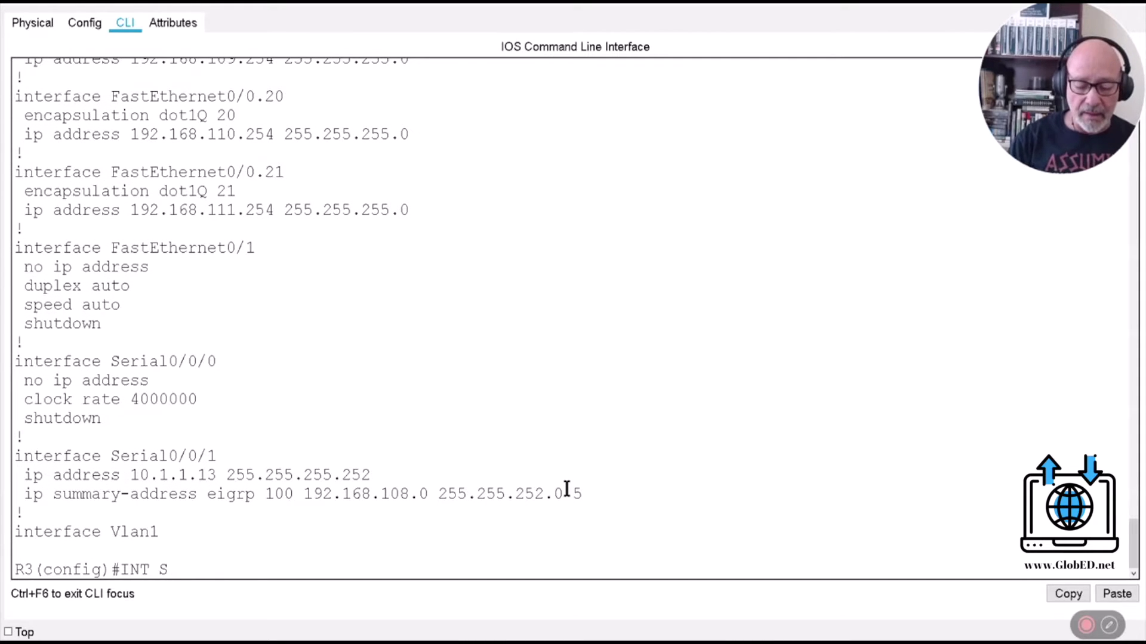
pyautogui.write('0/0/1')
pyautogui.press('Return')
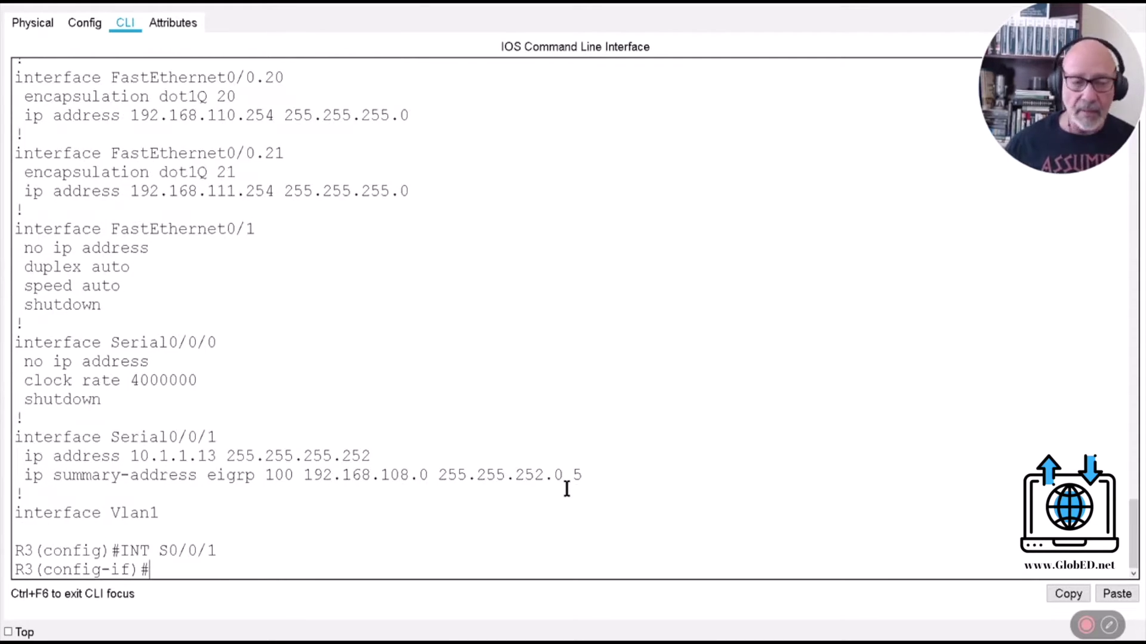
pyautogui.write('NO')
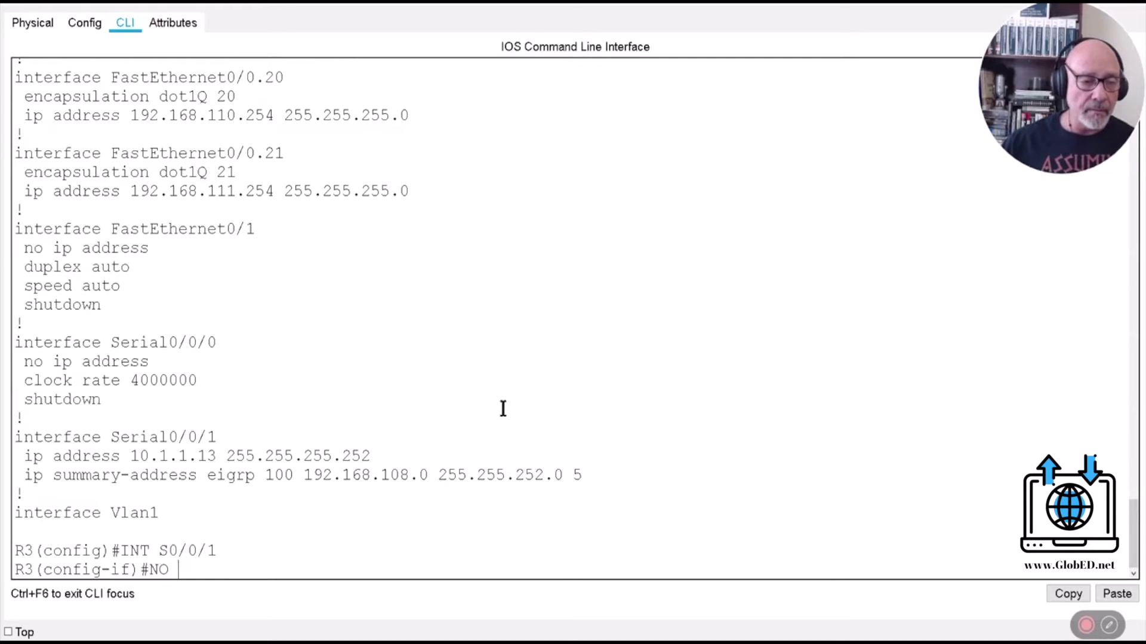
pyautogui.moveTo(25, 474); pyautogui.dragTo(562, 474)
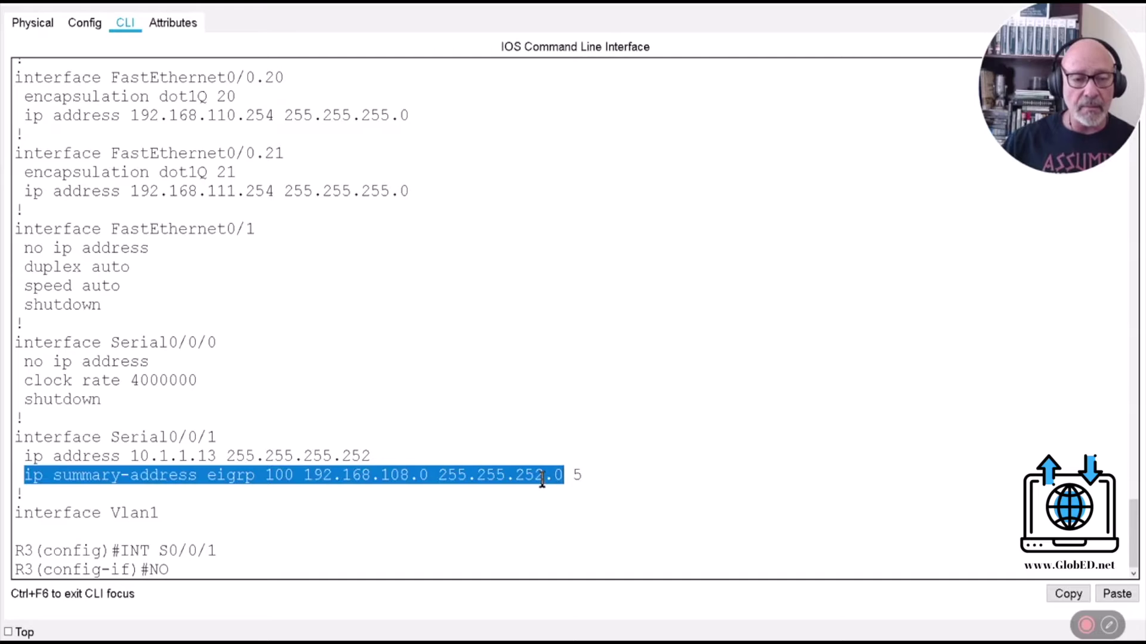
pyautogui.rightClick(545, 477)
pyautogui.click(564, 488)
pyautogui.click(232, 568)
pyautogui.rightClick(234, 570)
pyautogui.click(269, 595)
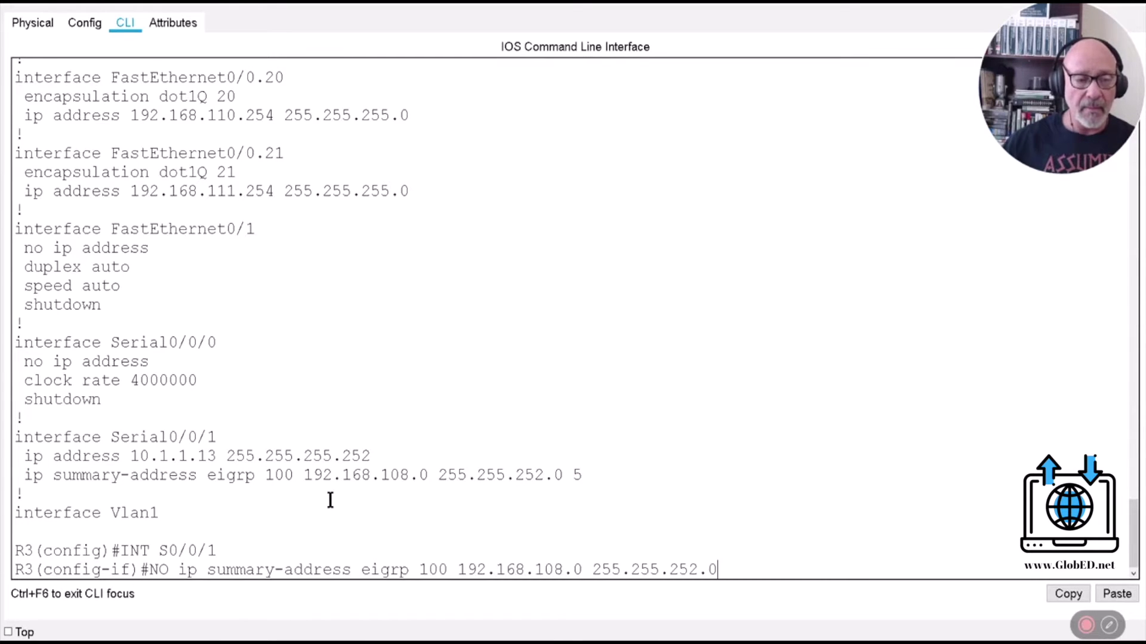
pyautogui.press('Return')
# Step: Save Router3's configuration with DO WR and close the window
pyautogui.write('DO WR')
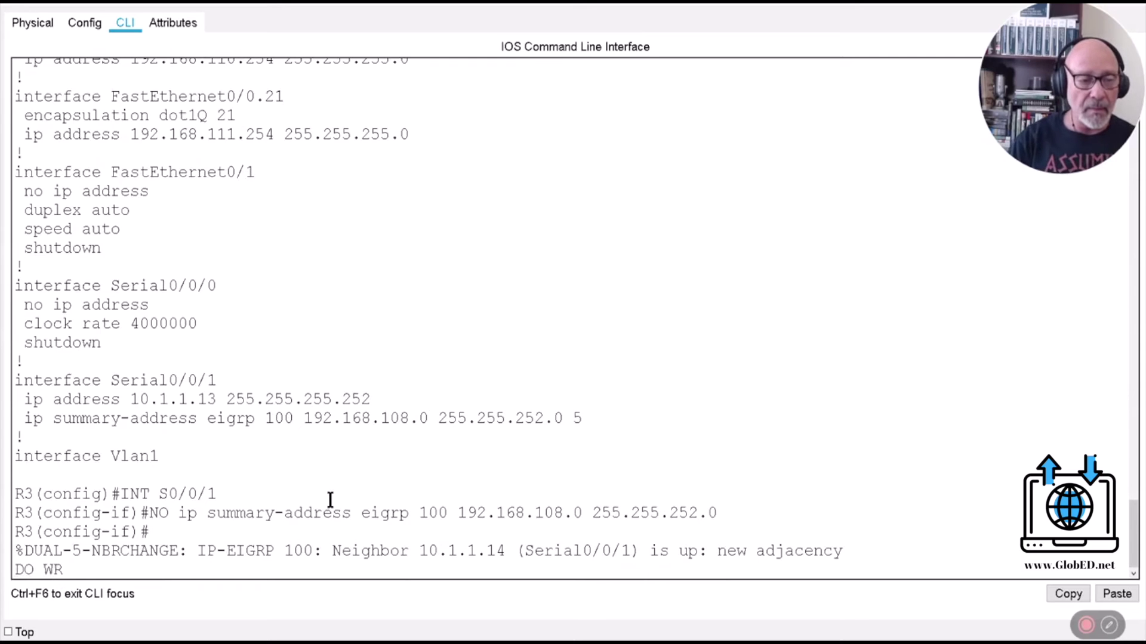
pyautogui.press('Return')
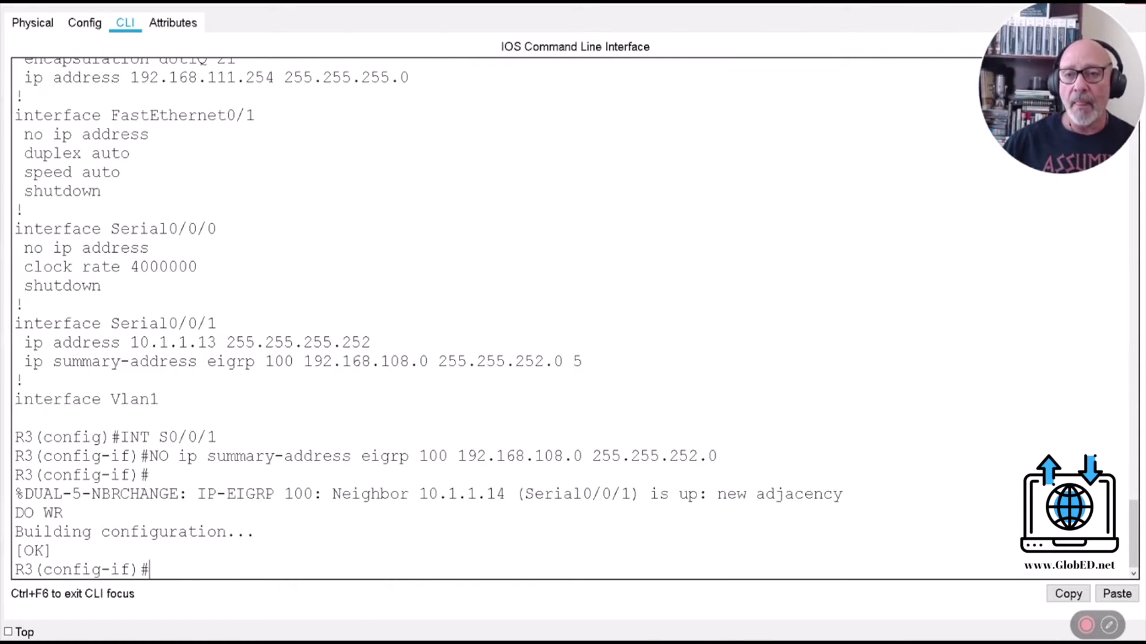
pyautogui.click(1137, 5)
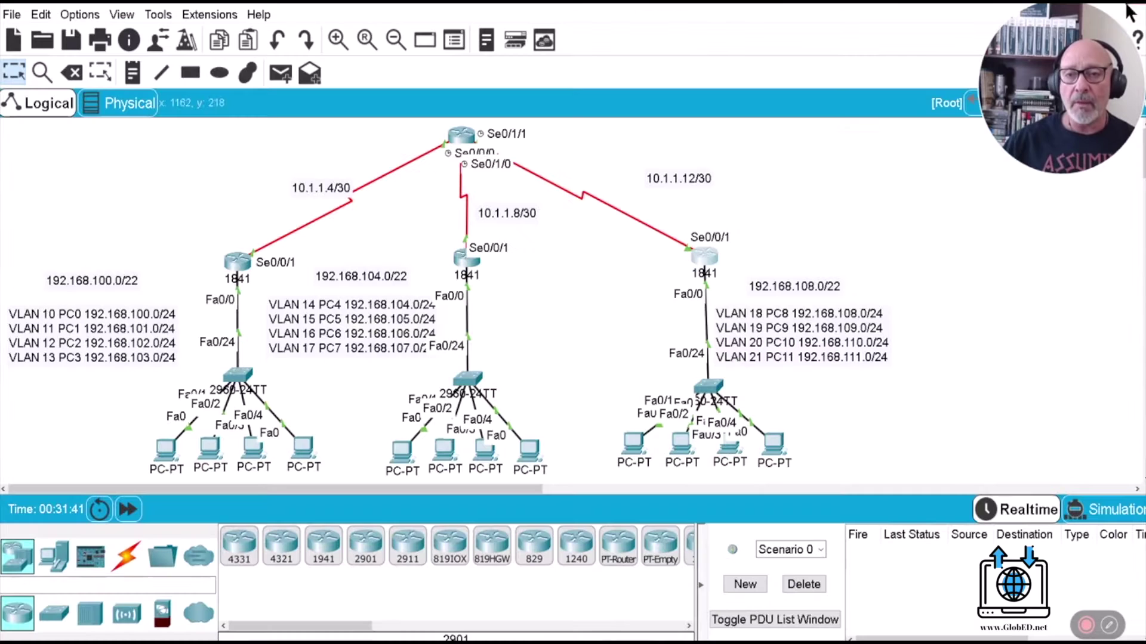
pyautogui.click(130, 518)
pyautogui.click(130, 518)
pyautogui.click(130, 518)
pyautogui.click(130, 518)
pyautogui.click(130, 518)
pyautogui.click(130, 518)
pyautogui.click(130, 518)
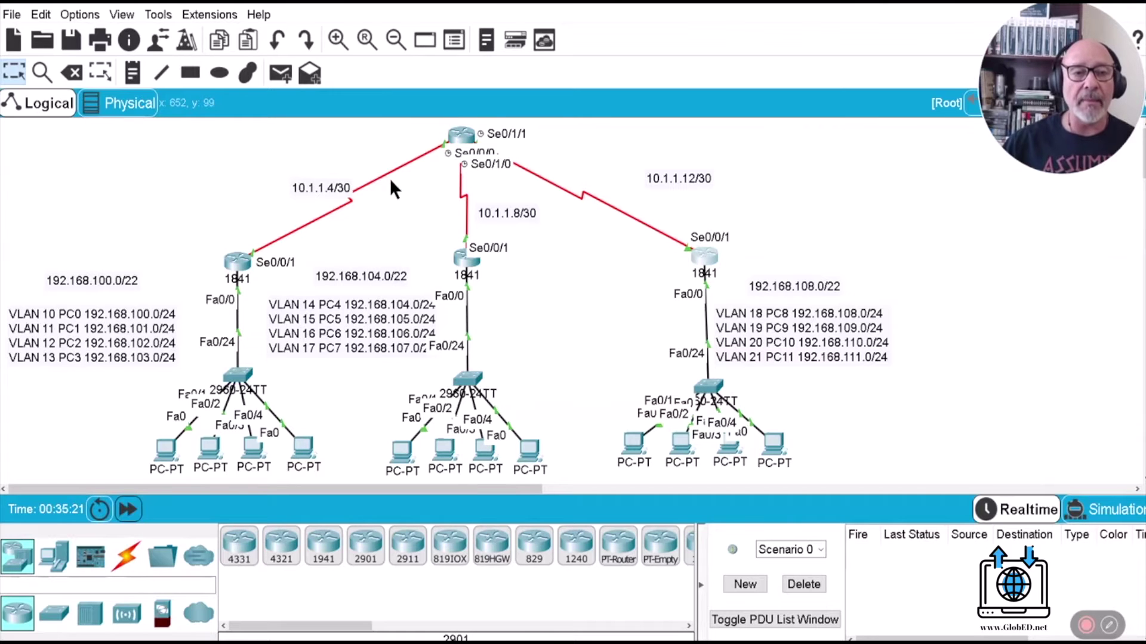
pyautogui.click(462, 139)
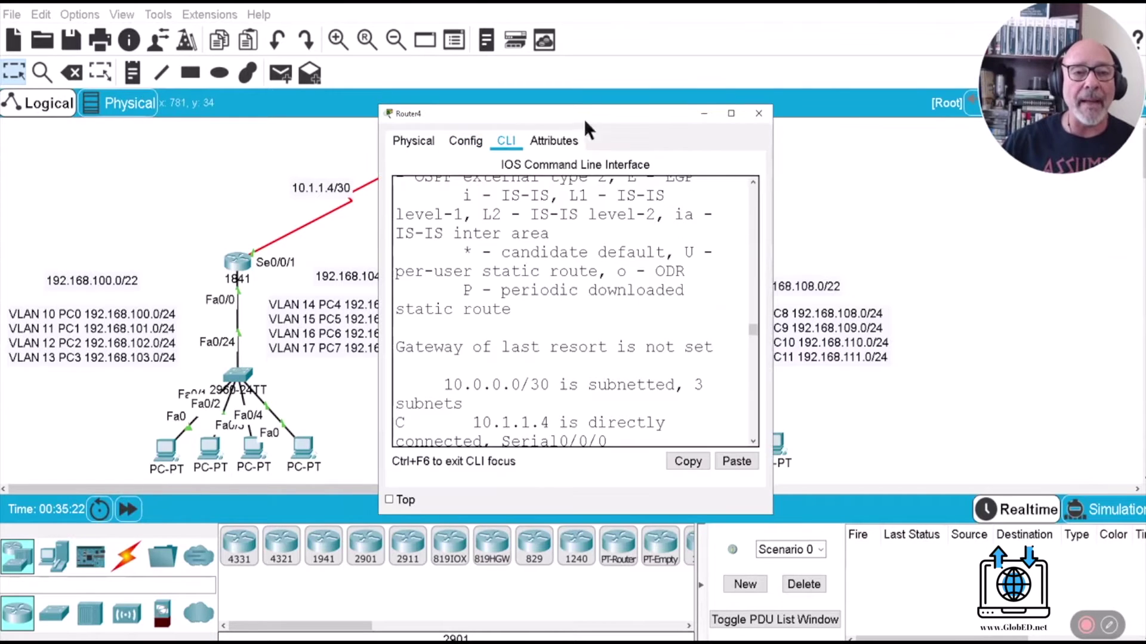
pyautogui.click(732, 114)
pyautogui.press('Return')
pyautogui.press('Return')
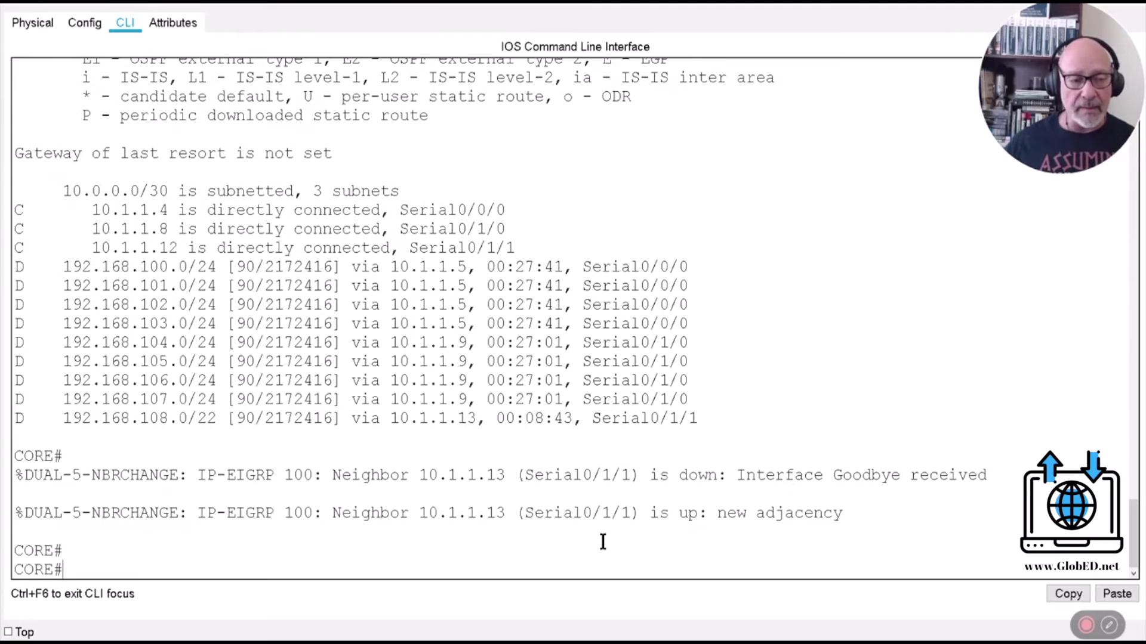
pyautogui.write('SH IP ROUTE')
pyautogui.press('Return')
pyautogui.press('Return')
pyautogui.press('Return')
pyautogui.press('Return')
pyautogui.press('Return')
pyautogui.press('Return')
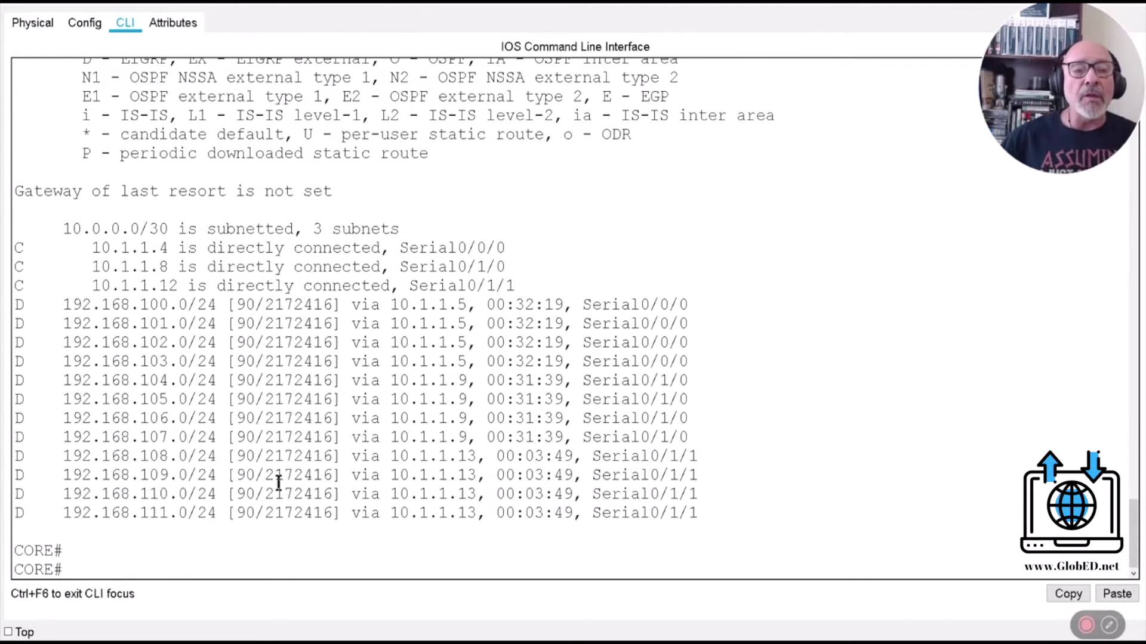
pyautogui.moveTo(16, 303); pyautogui.dragTo(720, 522)
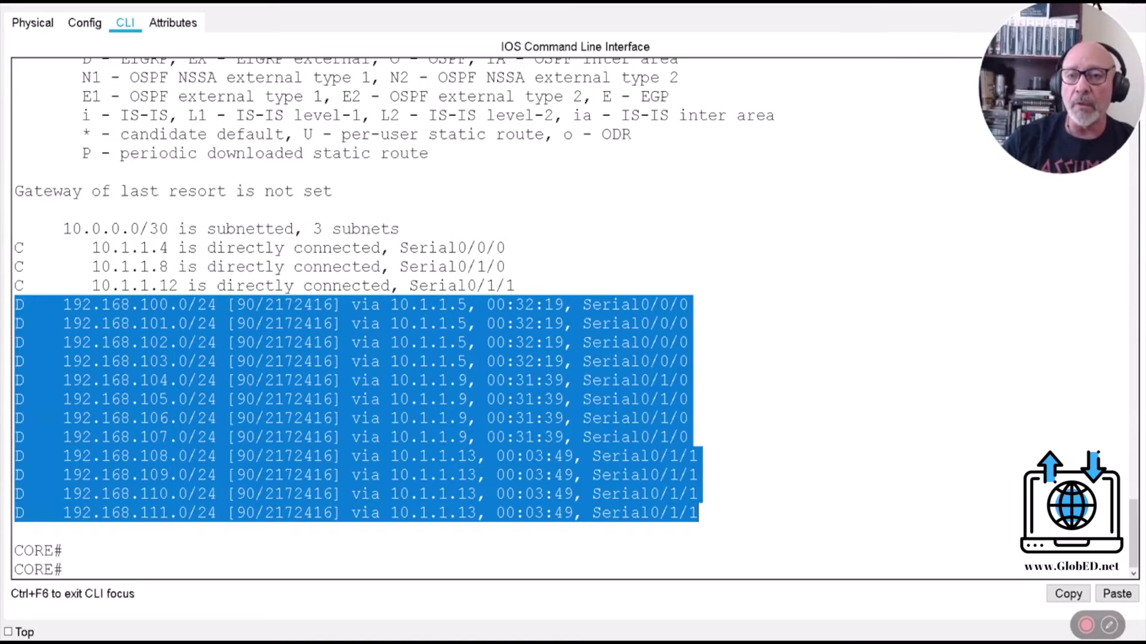
pyautogui.click(1083, 7)
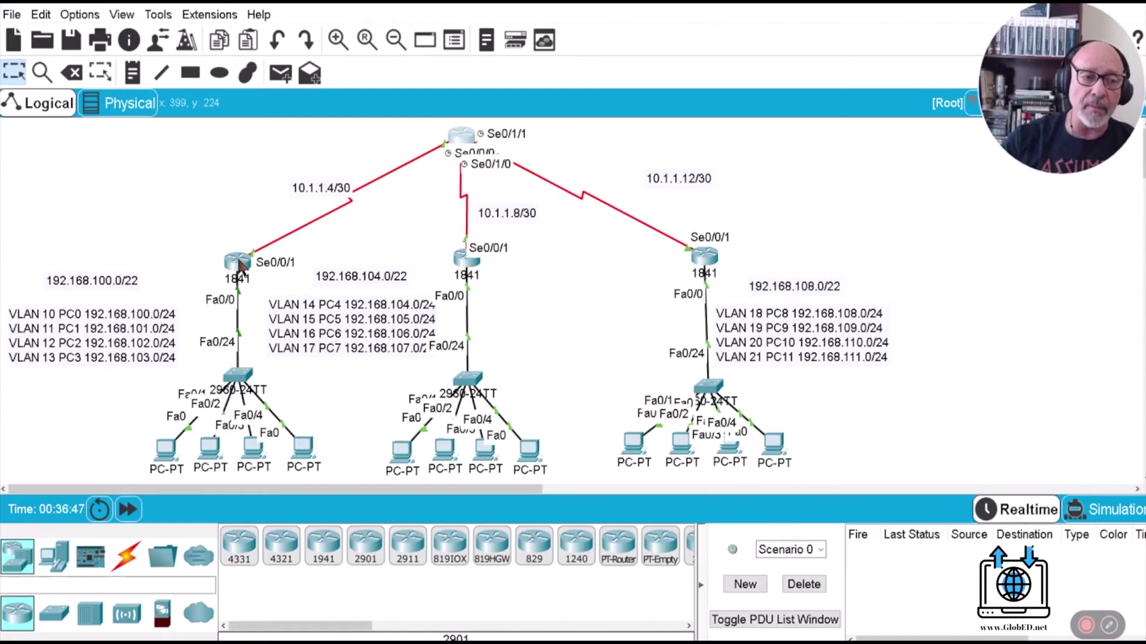
# Step: Open Router1's CLI and enter configuration of interface Serial0/0/1
pyautogui.hscroll(2, 217, 490)
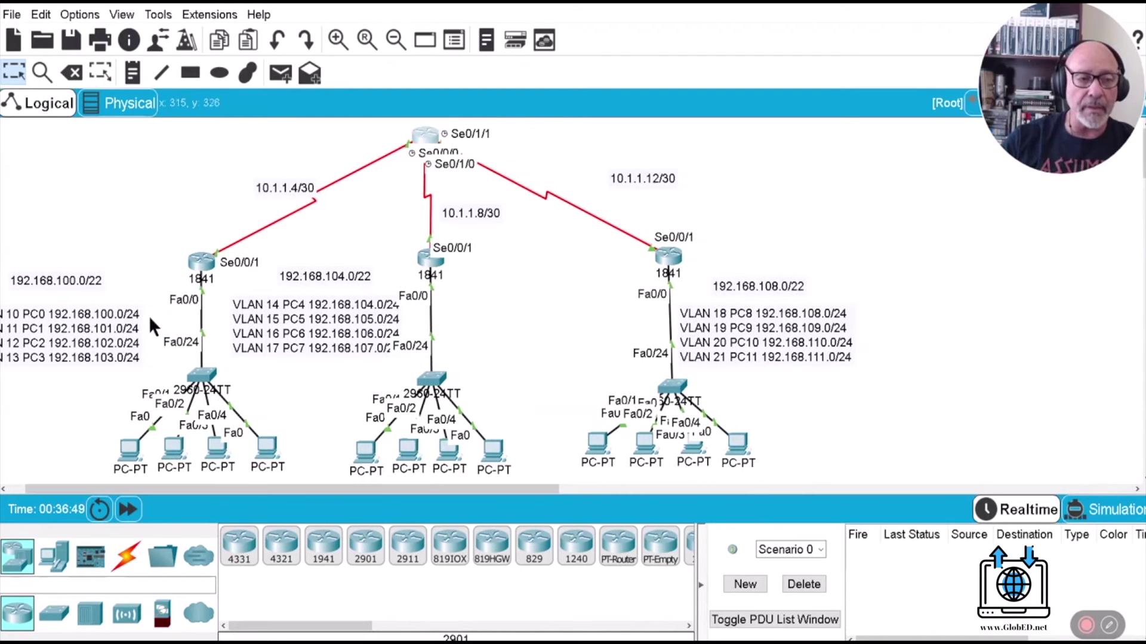
pyautogui.click(197, 271)
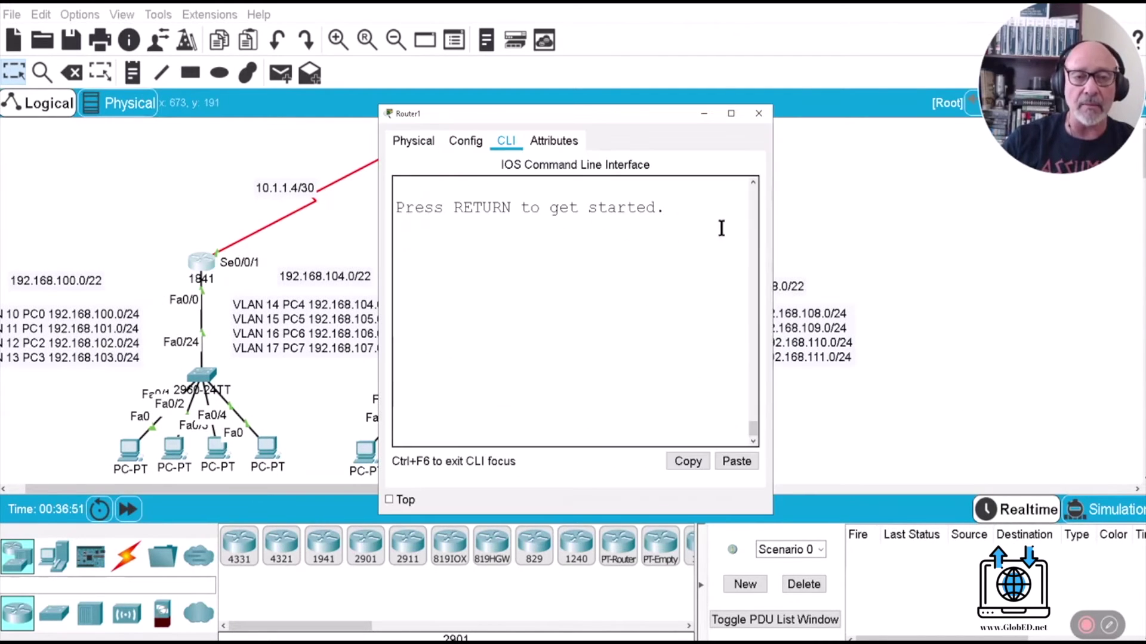
pyautogui.moveTo(776, 225); pyautogui.dragTo(1136, 227)
pyautogui.moveTo(379, 266); pyautogui.dragTo(326, 265)
pyautogui.press('Return')
pyautogui.press('Return')
pyautogui.press('Return')
pyautogui.press('Return')
pyautogui.press('Return')
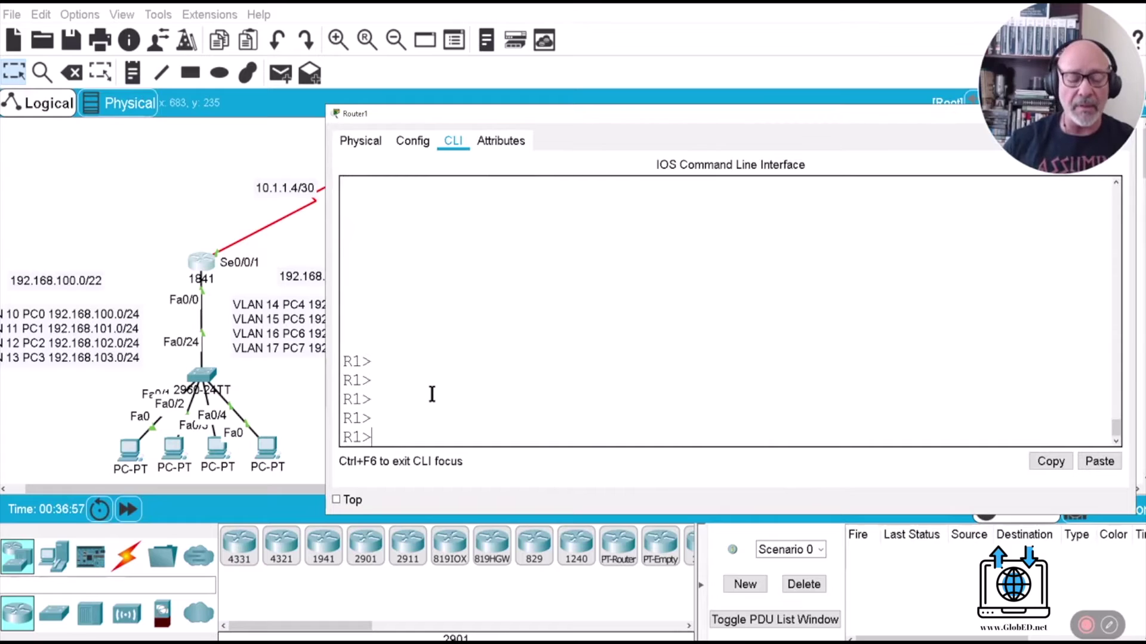
pyautogui.write('EN')
pyautogui.press('Return')
pyautogui.write('CONF T')
pyautogui.press('Return')
pyautogui.press('Return')
pyautogui.write('INT S')
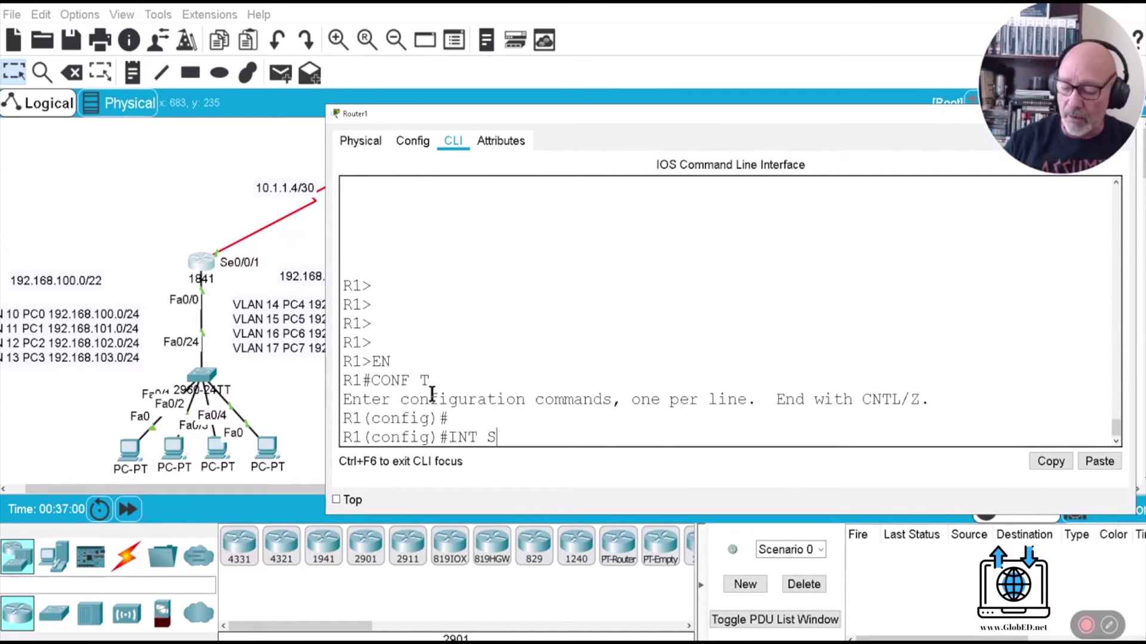
pyautogui.write('0/0/1')
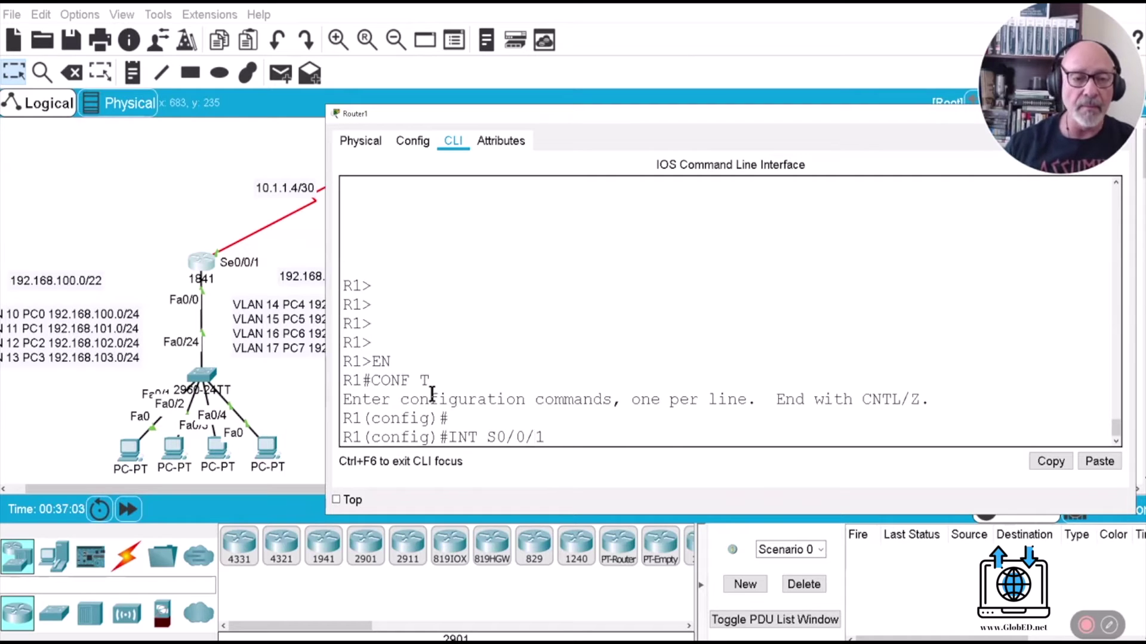
pyautogui.press('Return')
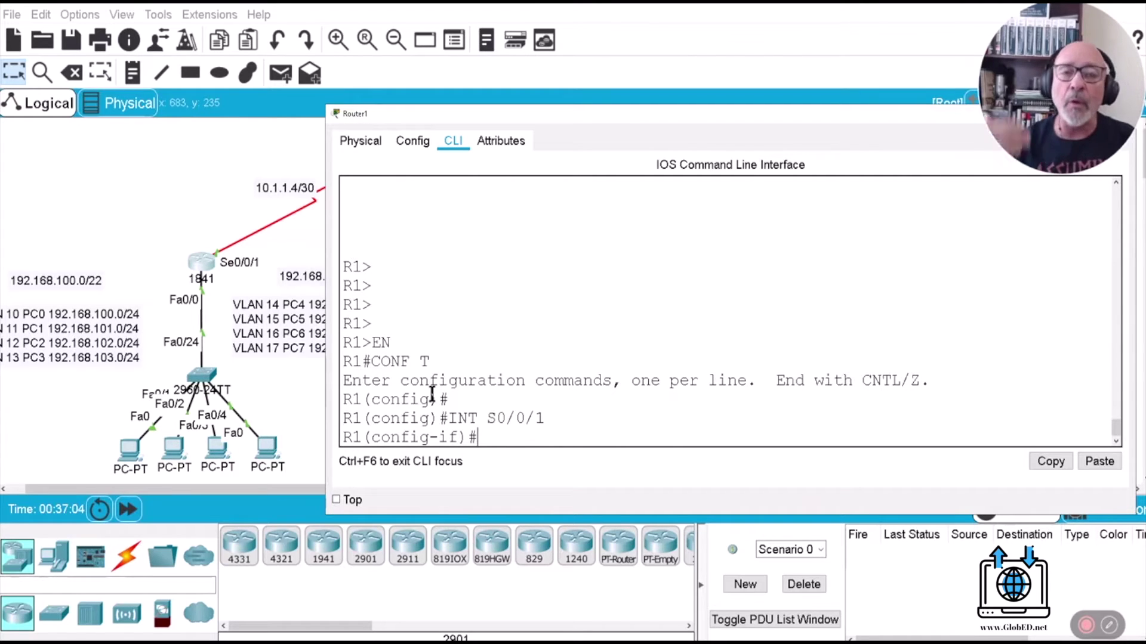
# Step: Apply ip summary-address eigrp 100 192.168.100.0 255.255.252.0 on Serial0/0/1 and save with DO WR
pyautogui.write('IP S')
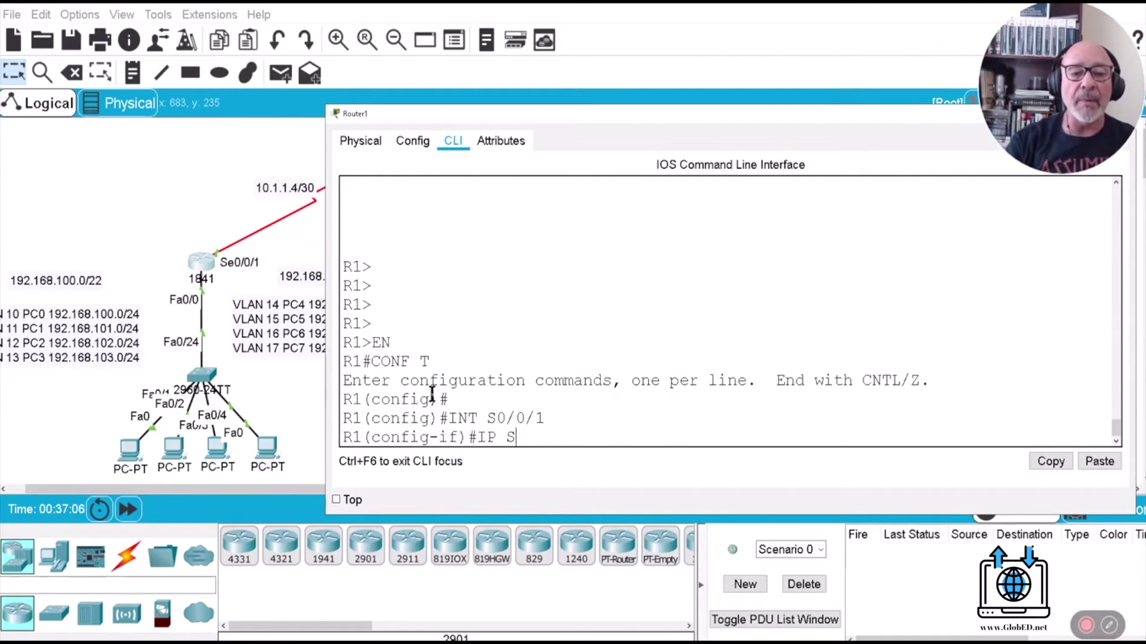
pyautogui.press('Tab')
pyautogui.write('U')
pyautogui.press('Tab')
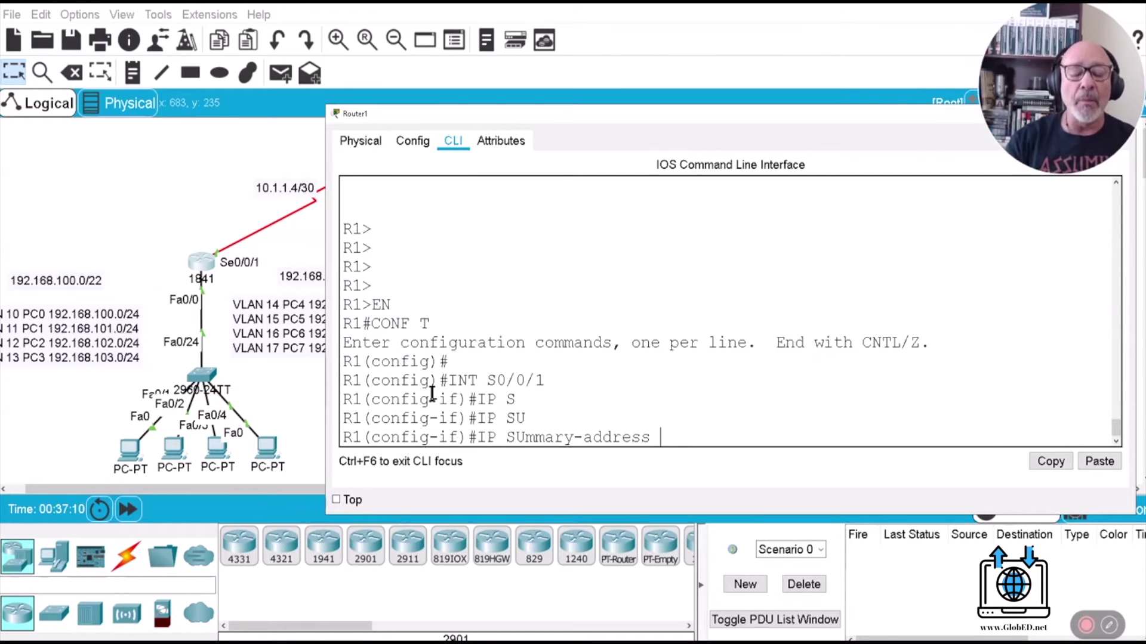
pyautogui.write('EI')
pyautogui.press('Tab')
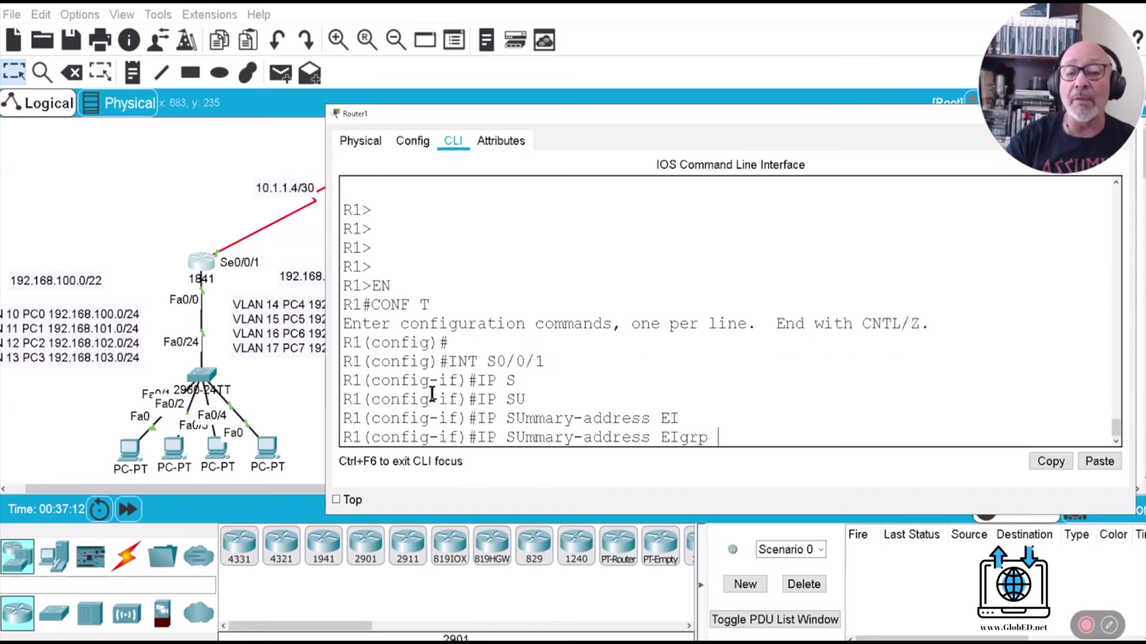
pyautogui.write('100')
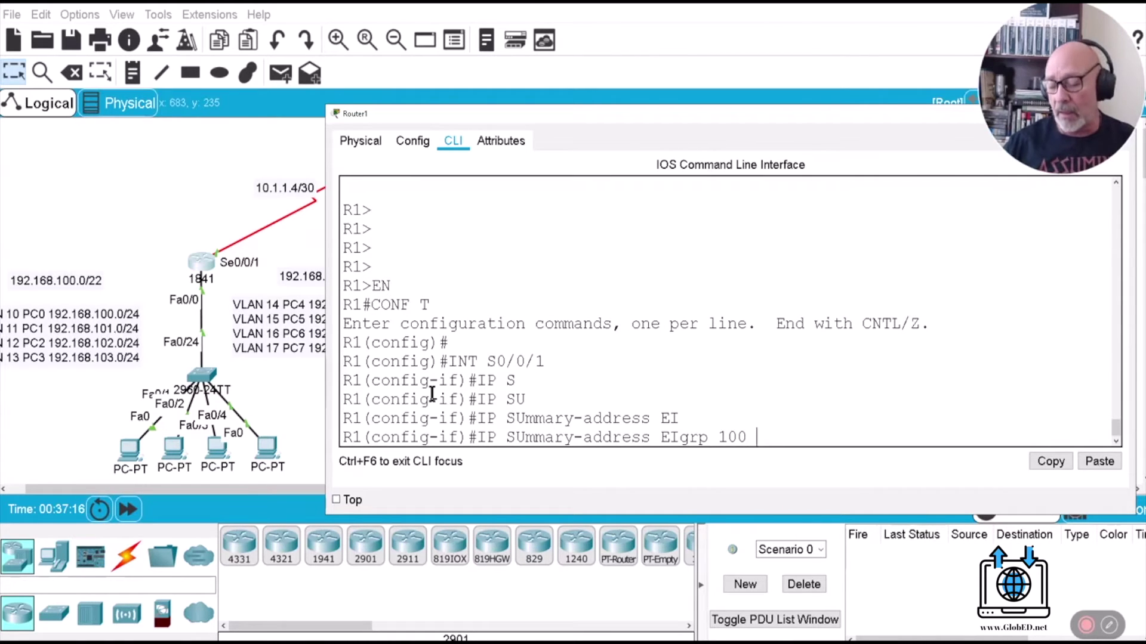
pyautogui.write(' 192.1')
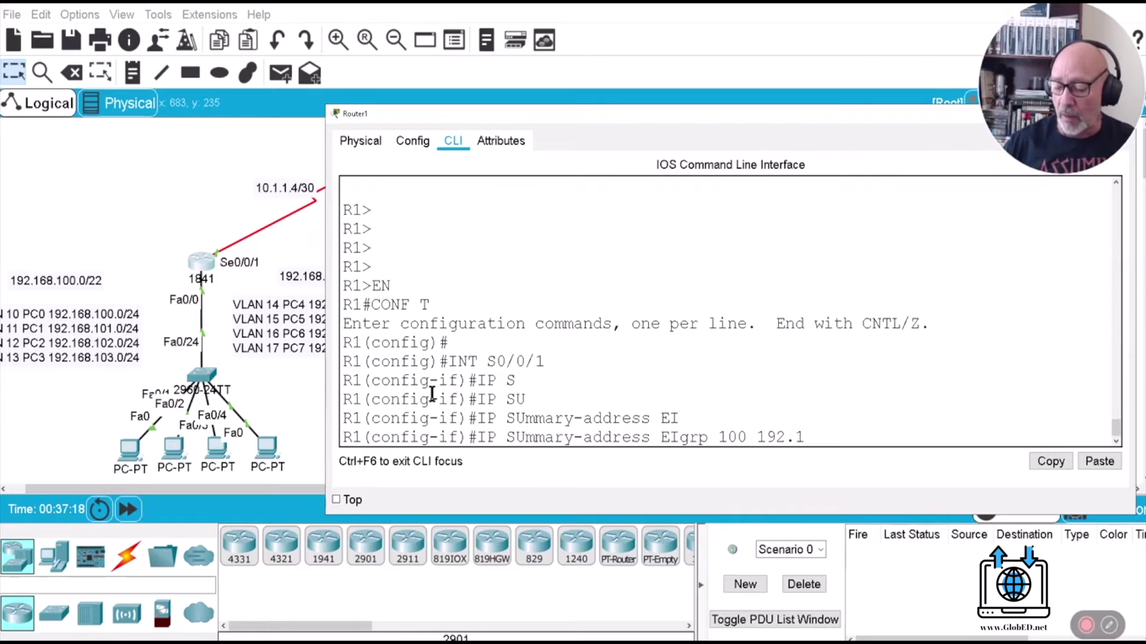
pyautogui.write('68.100.0')
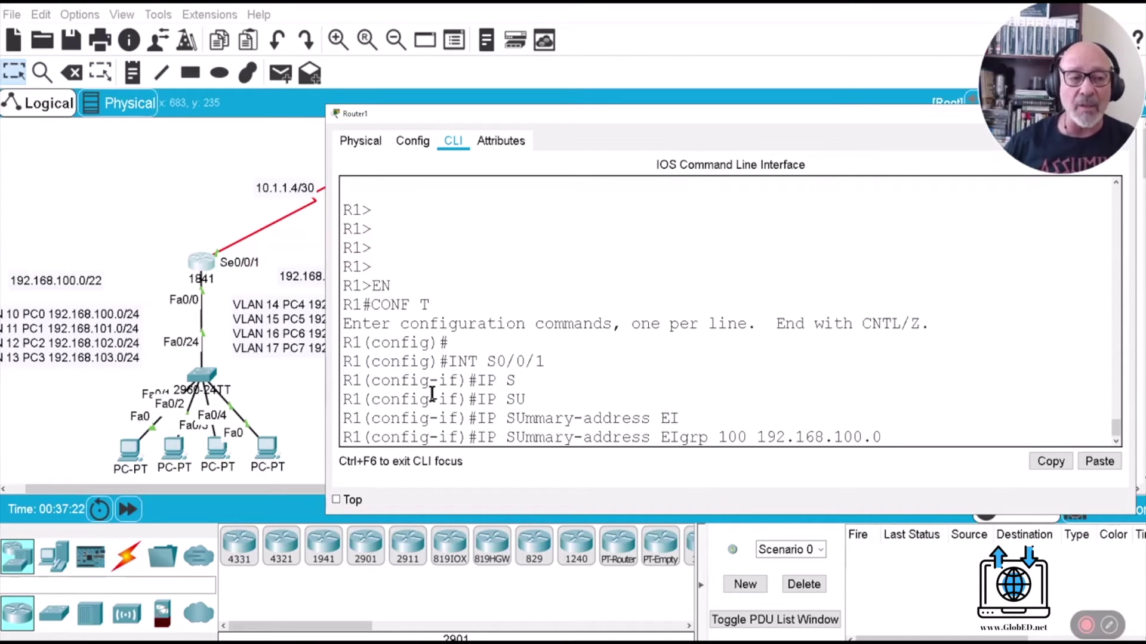
pyautogui.write(' 255.255.252.0')
pyautogui.press('Return')
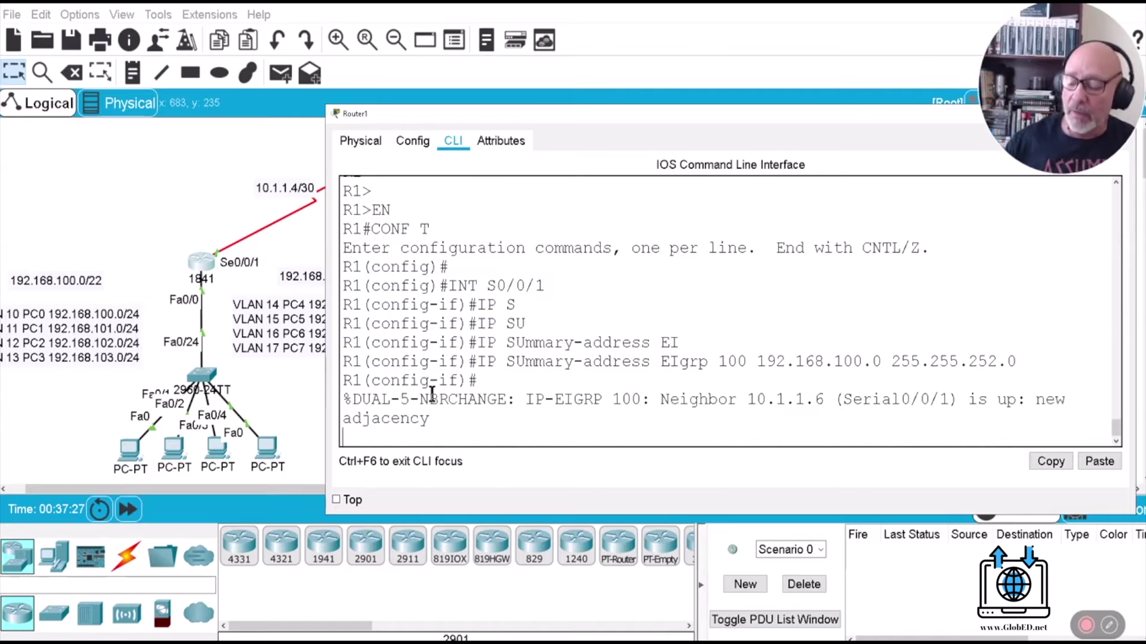
pyautogui.press('Return')
pyautogui.write('DO WR')
pyautogui.press('Return')
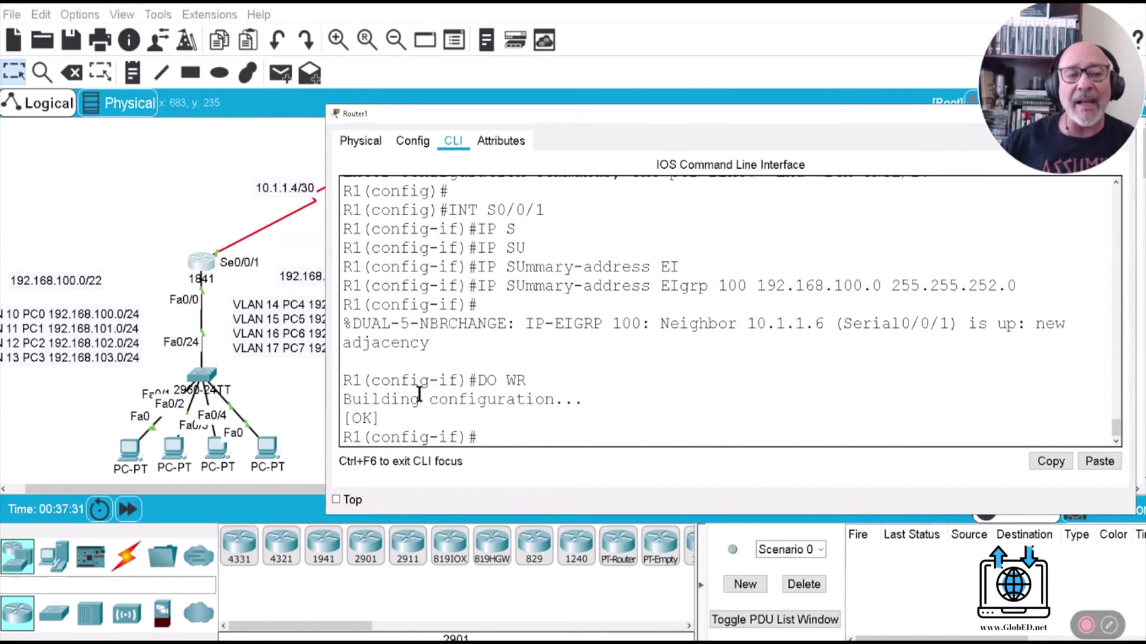
# Step: Check Router1's startup configuration shows the summary on Serial0/0/1 with distance 5
pyautogui.moveTo(323, 246); pyautogui.dragTo(177, 246)
pyautogui.hotkey('ctrl', 'z')
pyautogui.press('Return')
pyautogui.press('Return')
pyautogui.press('Return')
pyautogui.write('SH STA')
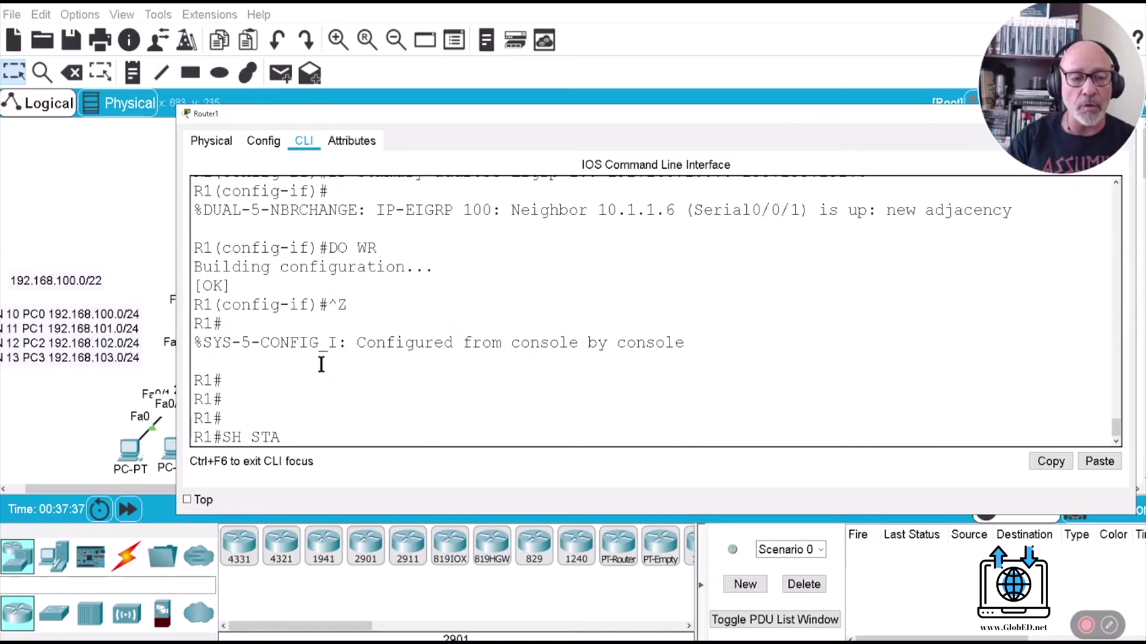
pyautogui.press('Return')
pyautogui.press('space')
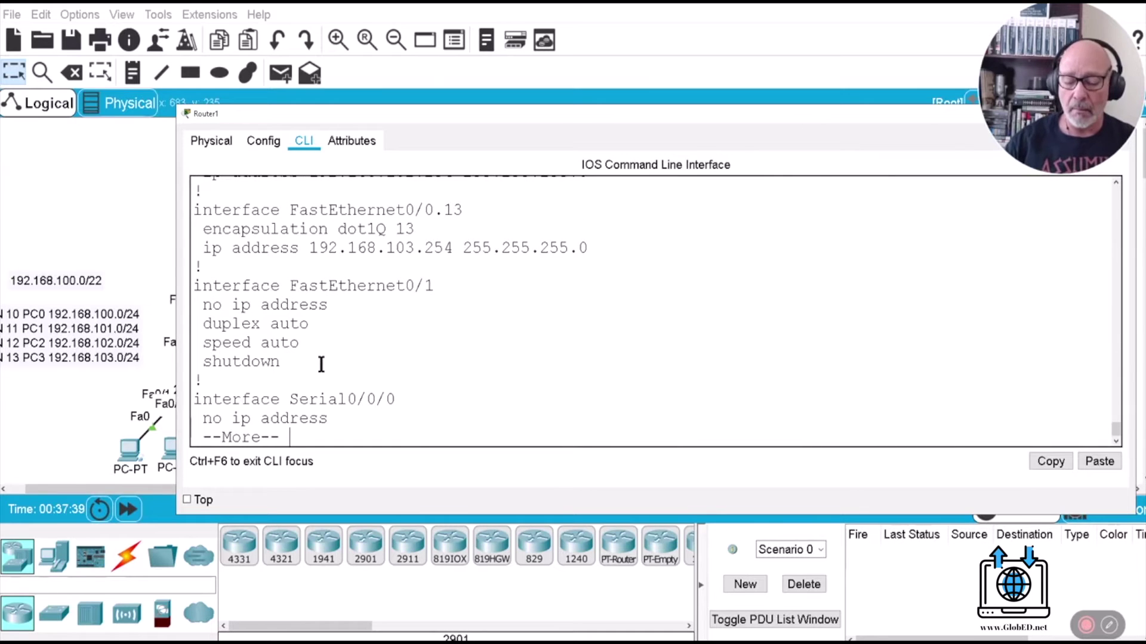
pyautogui.press('Return')
pyautogui.press('Return')
pyautogui.press('Return')
pyautogui.press('Return')
pyautogui.press('Return')
pyautogui.press('Return')
pyautogui.press('Return')
pyautogui.press('Return')
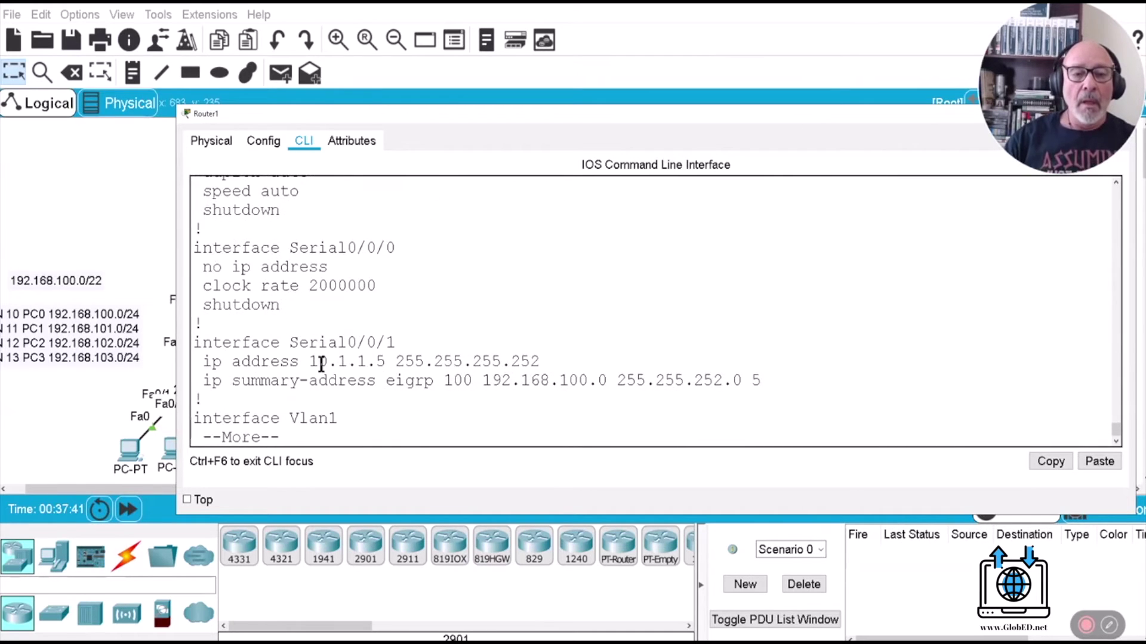
pyautogui.moveTo(762, 380); pyautogui.dragTo(750, 385)
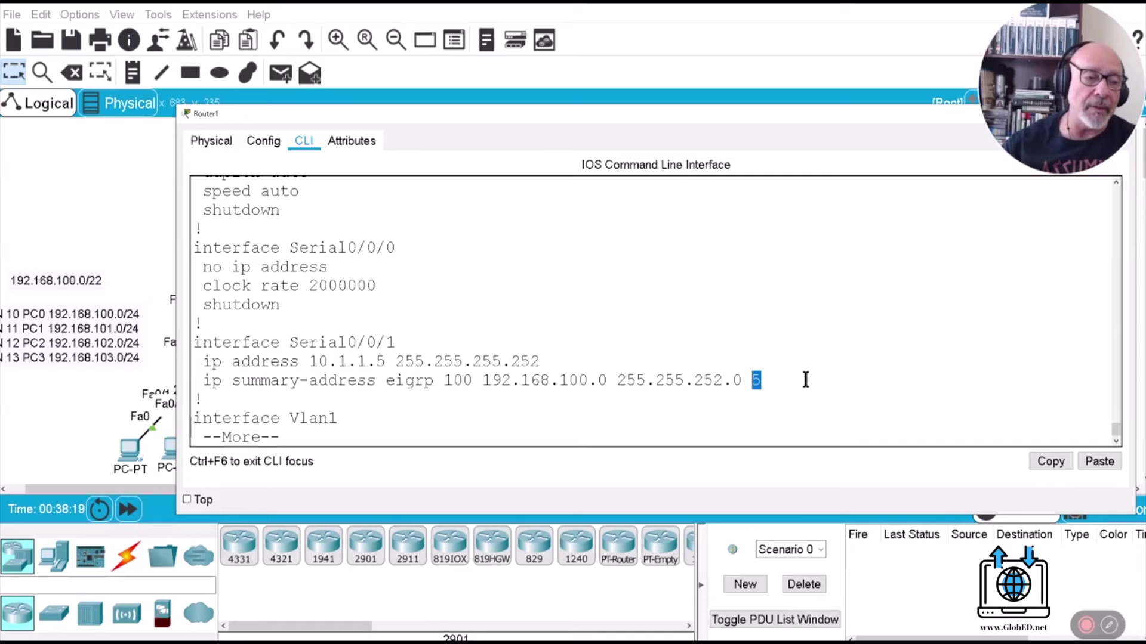
pyautogui.press('q')
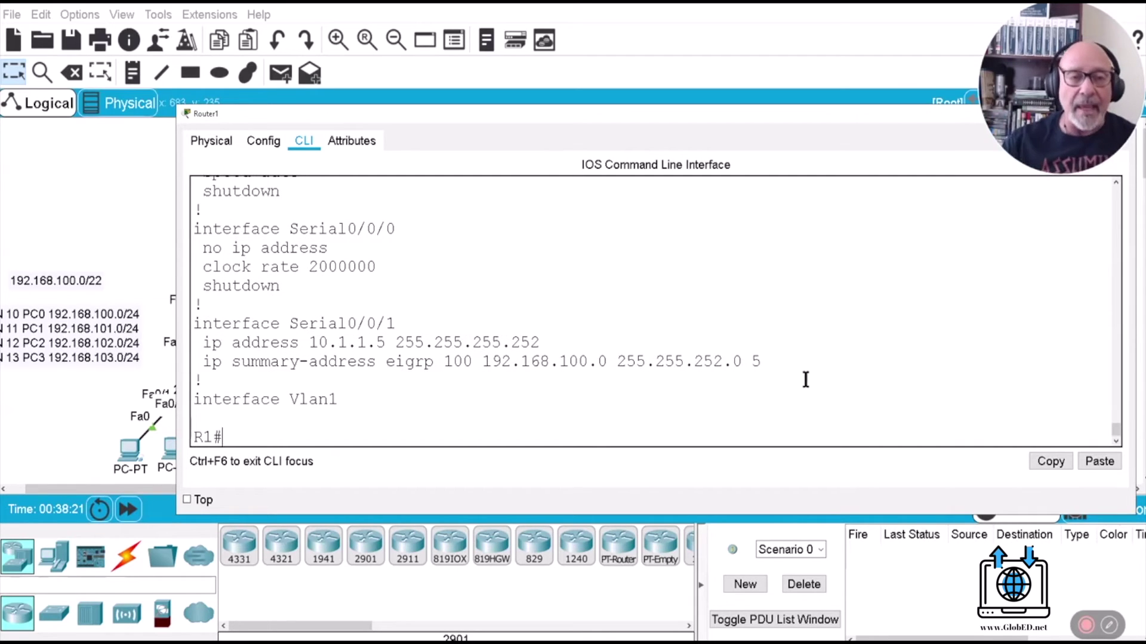
# Step: Close Router1's console, then open Router2's console and widen it for typing
pyautogui.moveTo(821, 120); pyautogui.dragTo(684, 151)
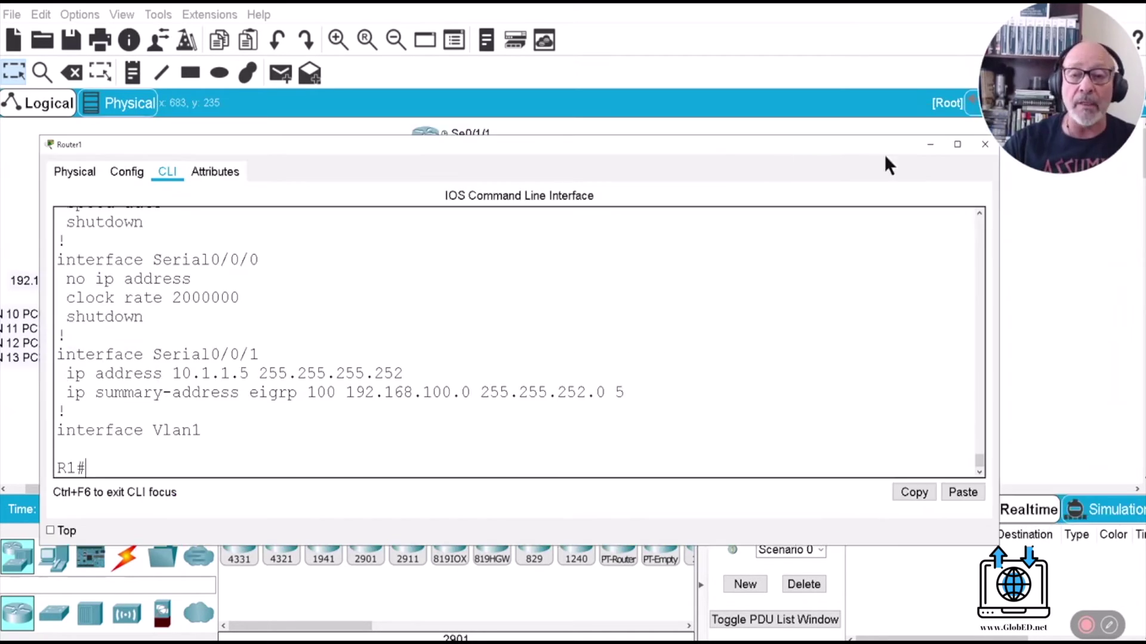
pyautogui.click(985, 145)
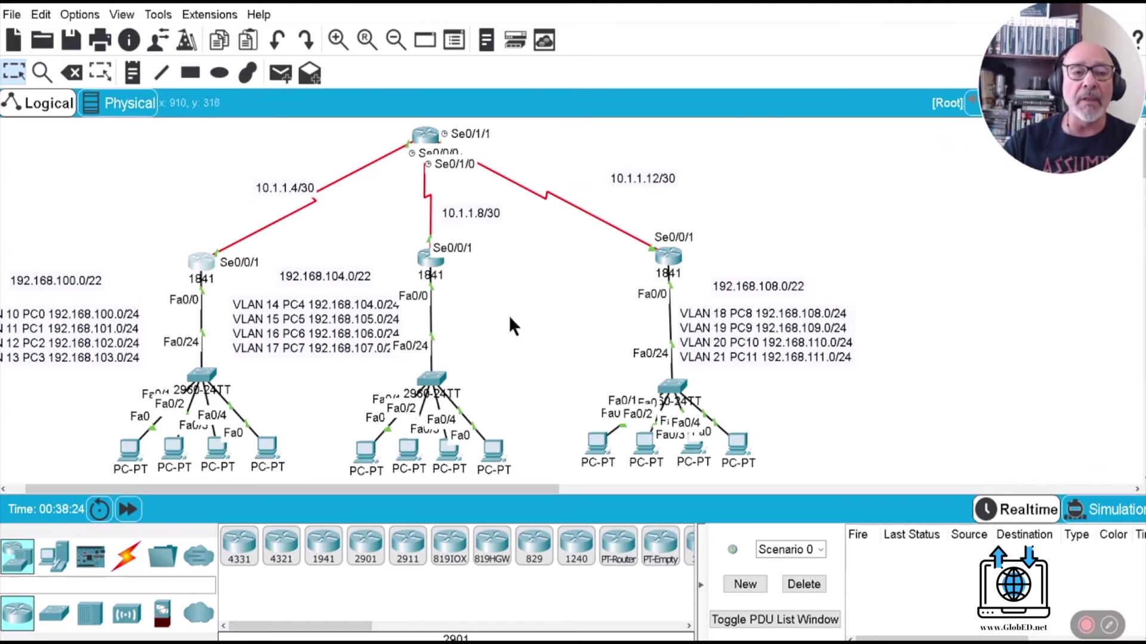
pyautogui.click(425, 264)
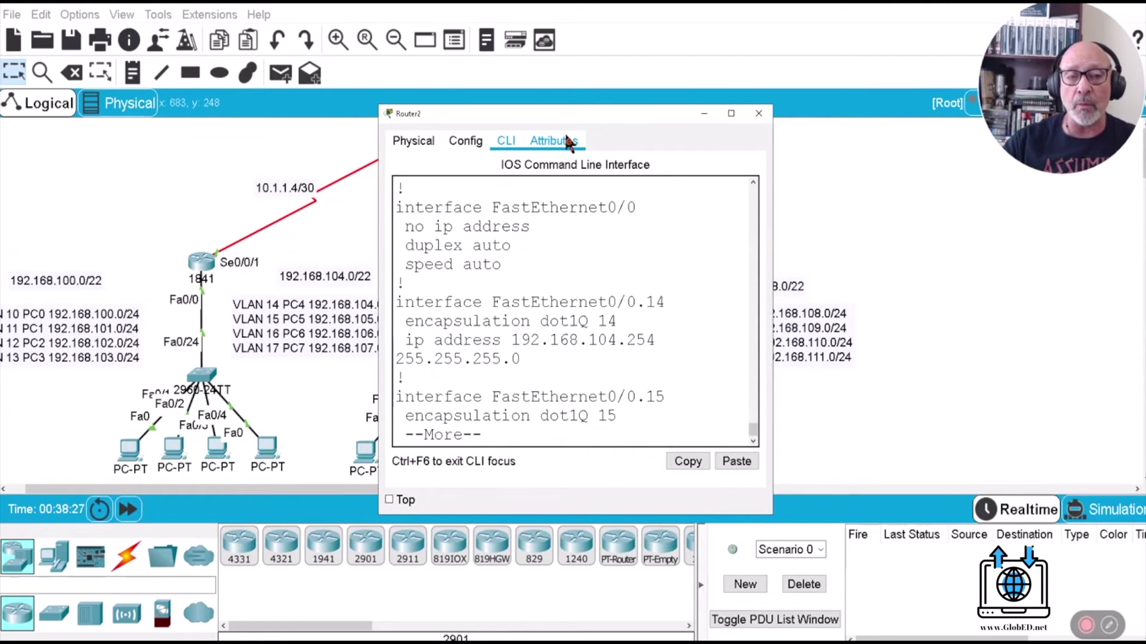
pyautogui.click(179, 490)
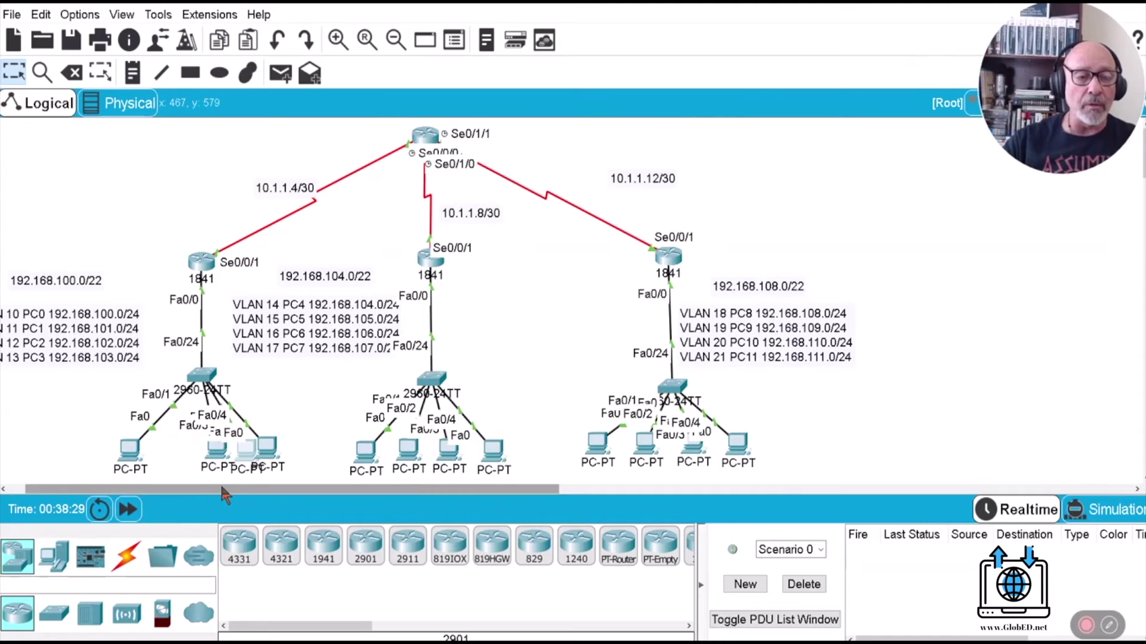
pyautogui.moveTo(222, 489); pyautogui.dragTo(338, 491)
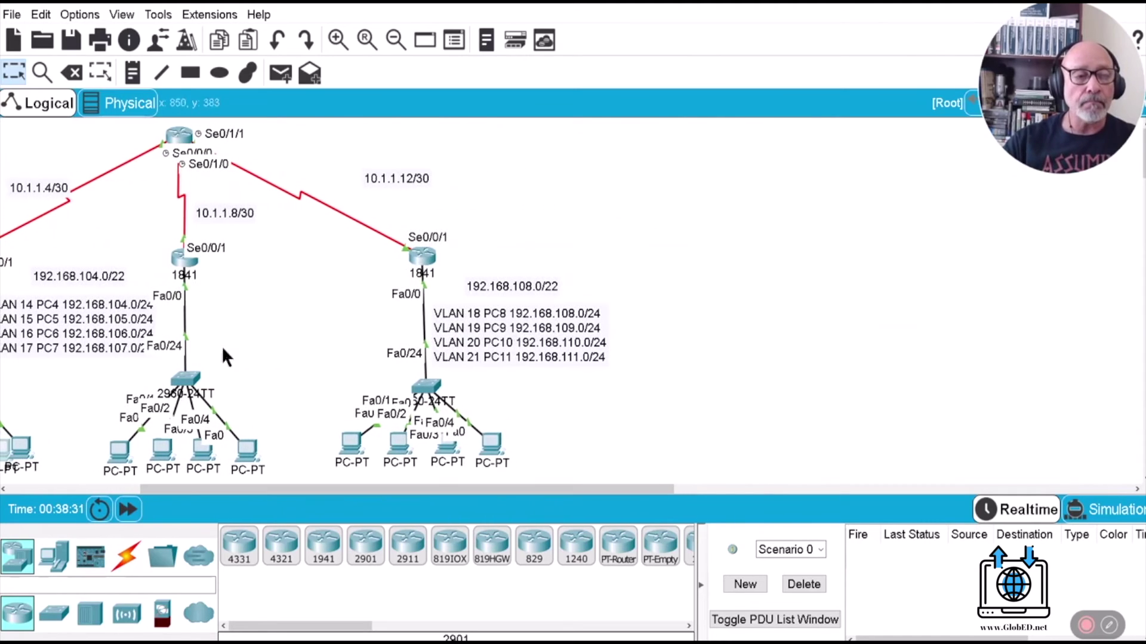
pyautogui.click(185, 258)
pyautogui.moveTo(378, 276); pyautogui.dragTo(258, 276)
pyautogui.moveTo(773, 311); pyautogui.dragTo(1105, 283)
pyautogui.click(612, 423)
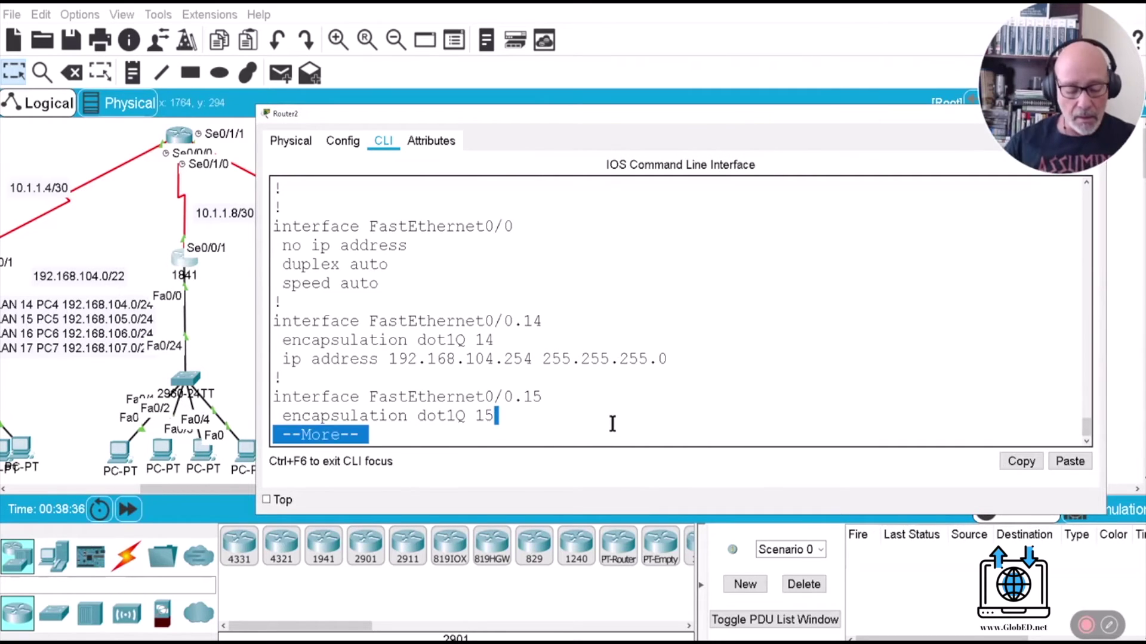
# Step: On R2's Serial0/0/1, add EIGRP 100 summary address 192.168.104.0 255.255.252.0
pyautogui.write('qCONF T')
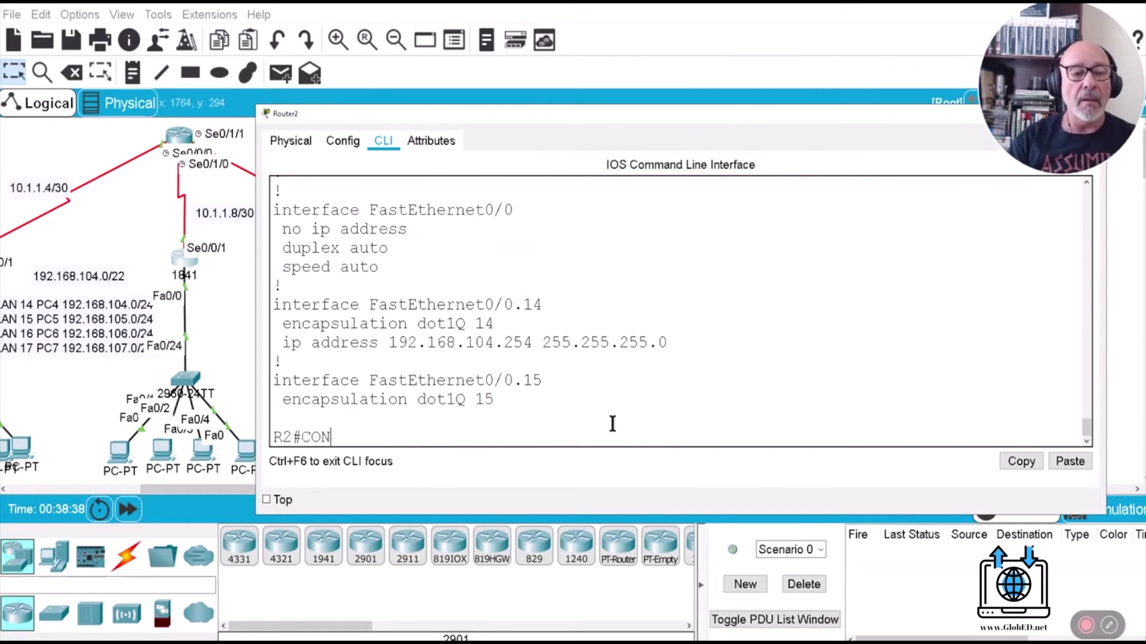
pyautogui.press('Return')
pyautogui.press('Return')
pyautogui.write('INT S')
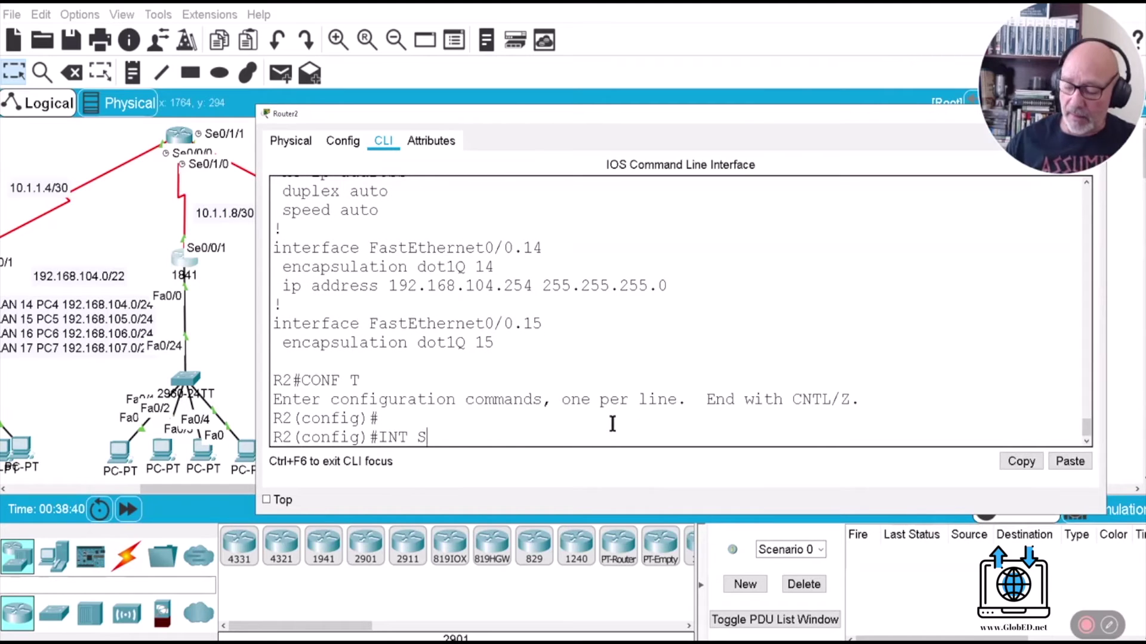
pyautogui.write('0/0/1')
pyautogui.press('Return')
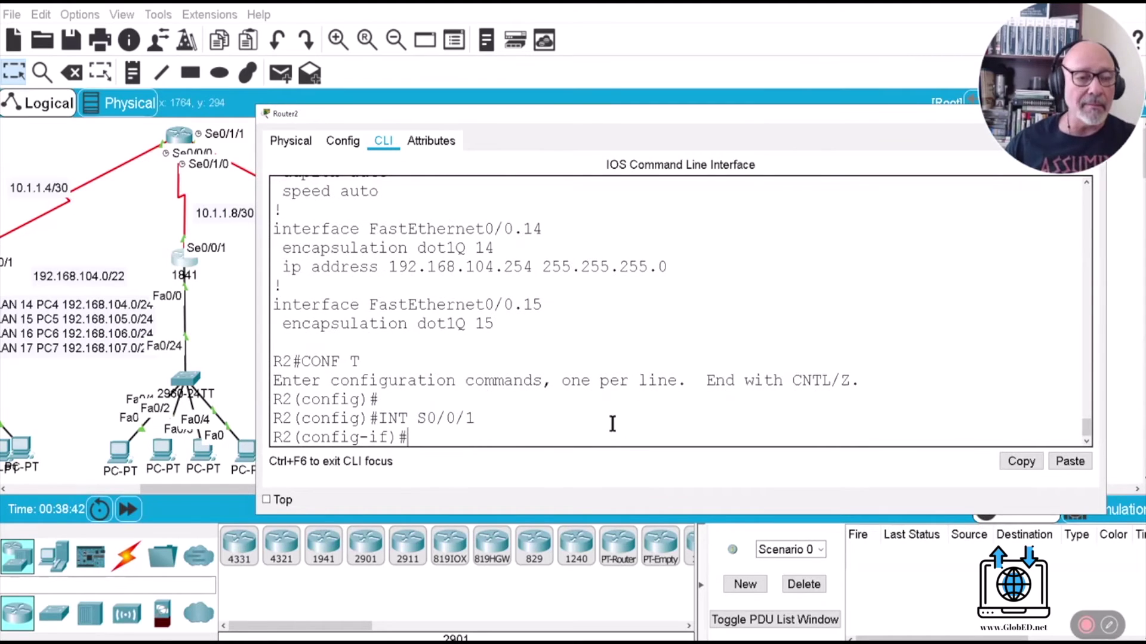
pyautogui.write('IP SU')
pyautogui.press('Tab')
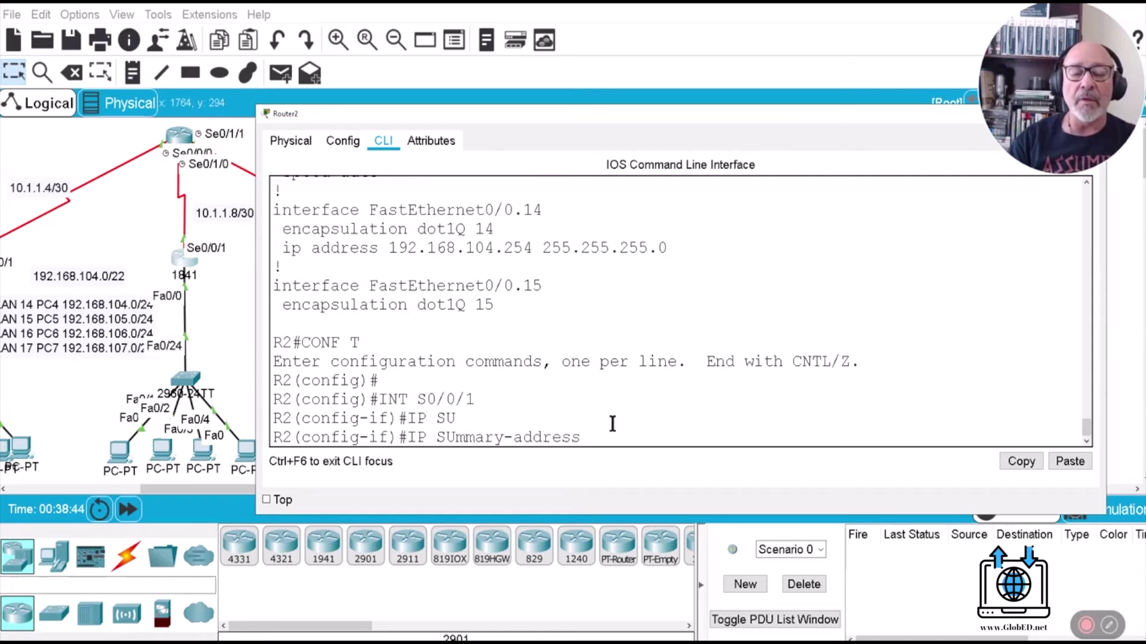
pyautogui.write('EIGRP 1')
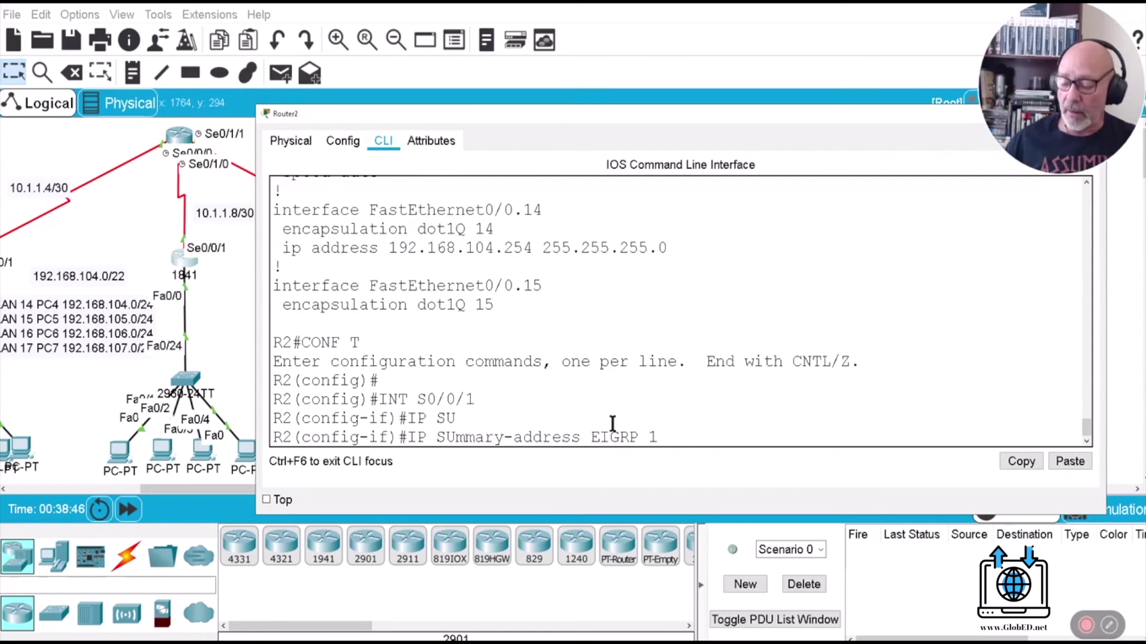
pyautogui.write('00 192.')
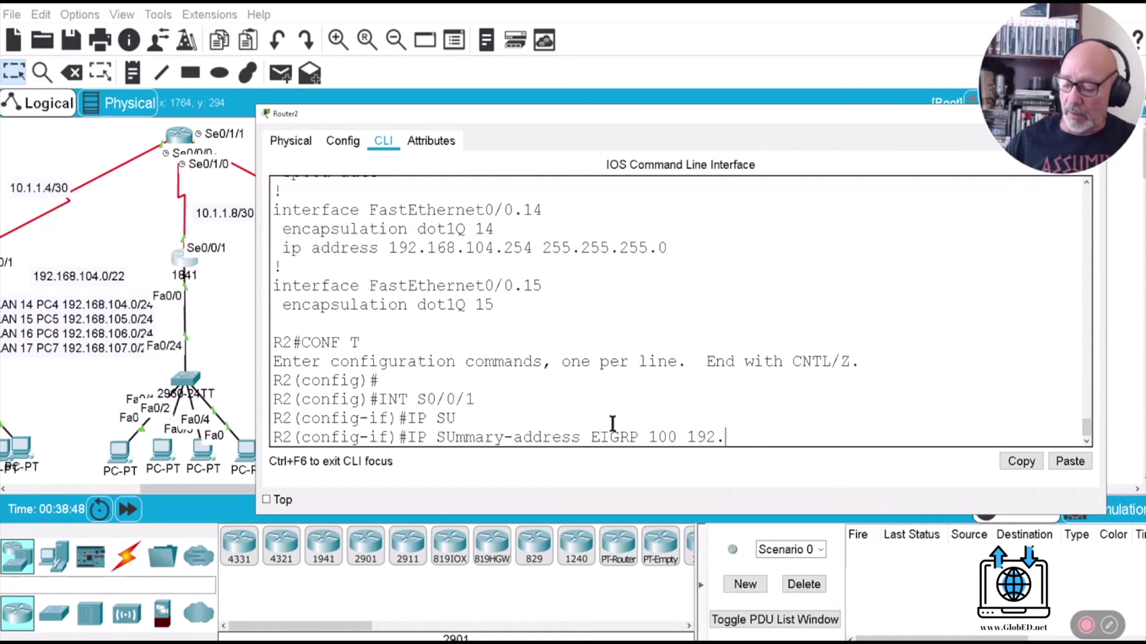
pyautogui.write('168.104')
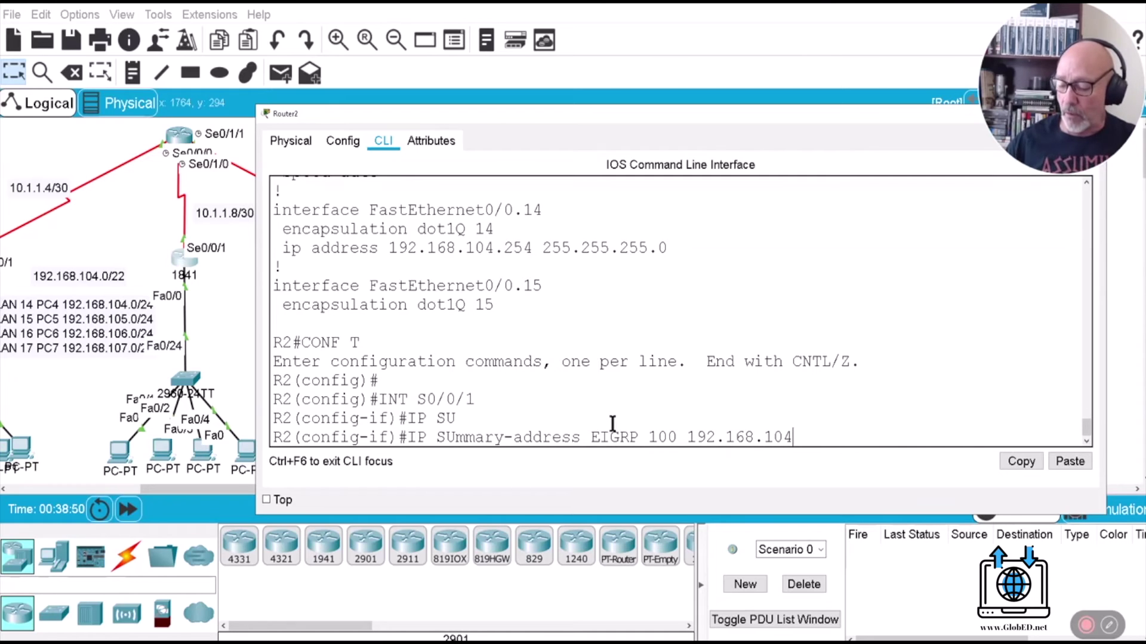
pyautogui.write('.0 255')
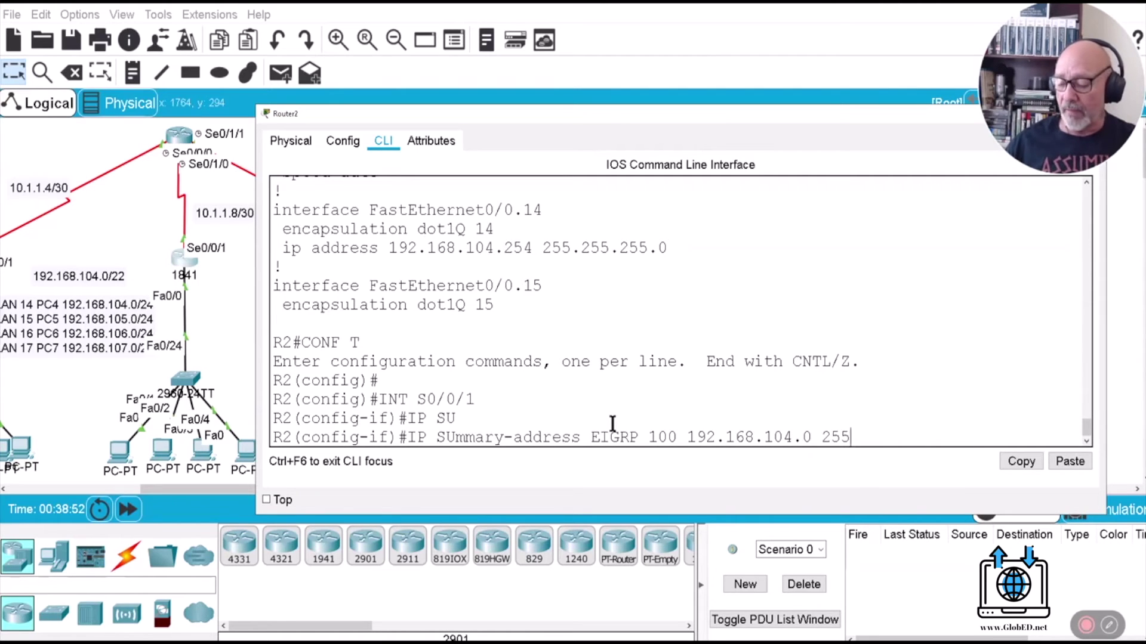
pyautogui.write('.255.252.0')
pyautogui.press('Return')
# Step: Save R2's configuration with 'do wr', exit configuration mode, and close its console
pyautogui.write('DO WR')
pyautogui.press('Return')
pyautogui.hotkey('ctrl', 'z')
pyautogui.press('Return')
pyautogui.press('Return')
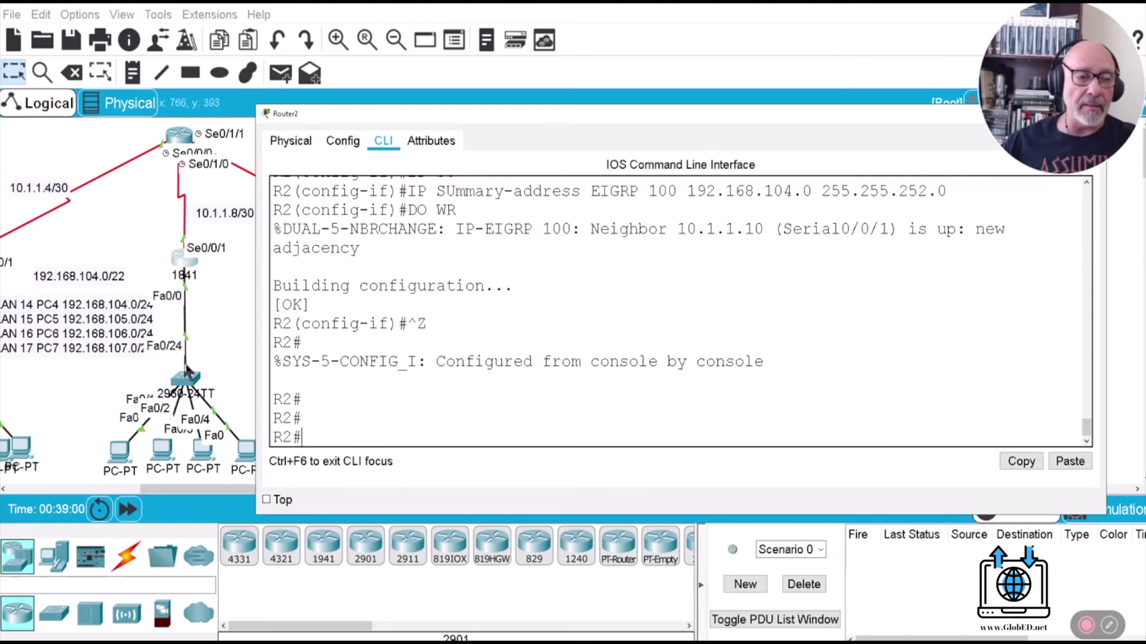
pyautogui.click(231, 327)
# Step: Open Router3's console and widen it to both the left and right
pyautogui.click(422, 257)
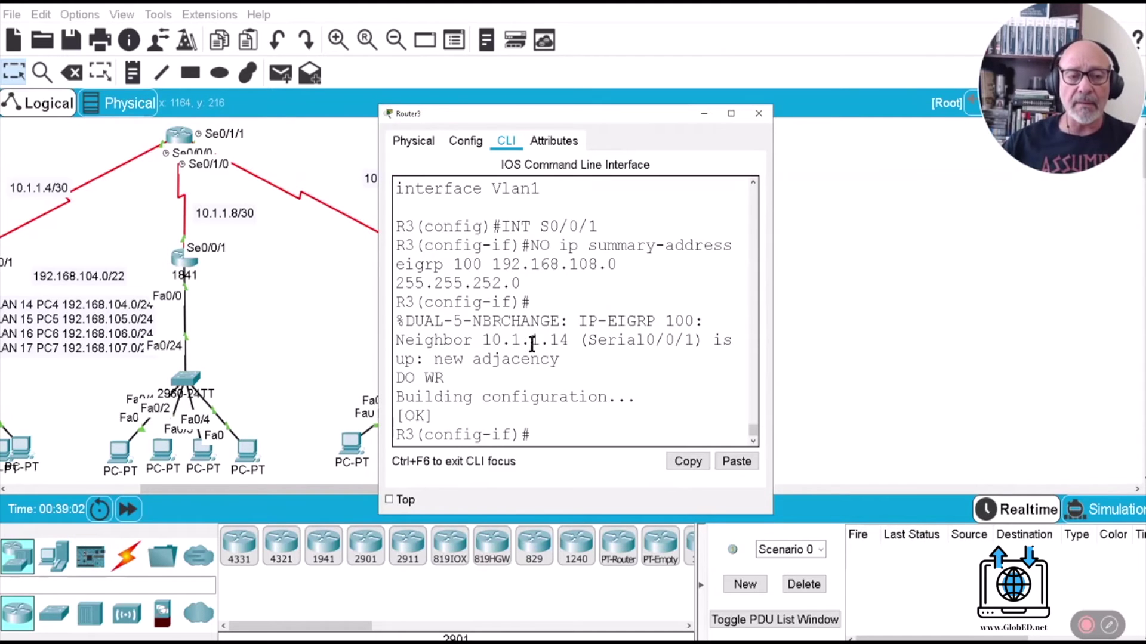
pyautogui.moveTo(278, 490); pyautogui.dragTo(445, 491)
pyautogui.click(73, 271)
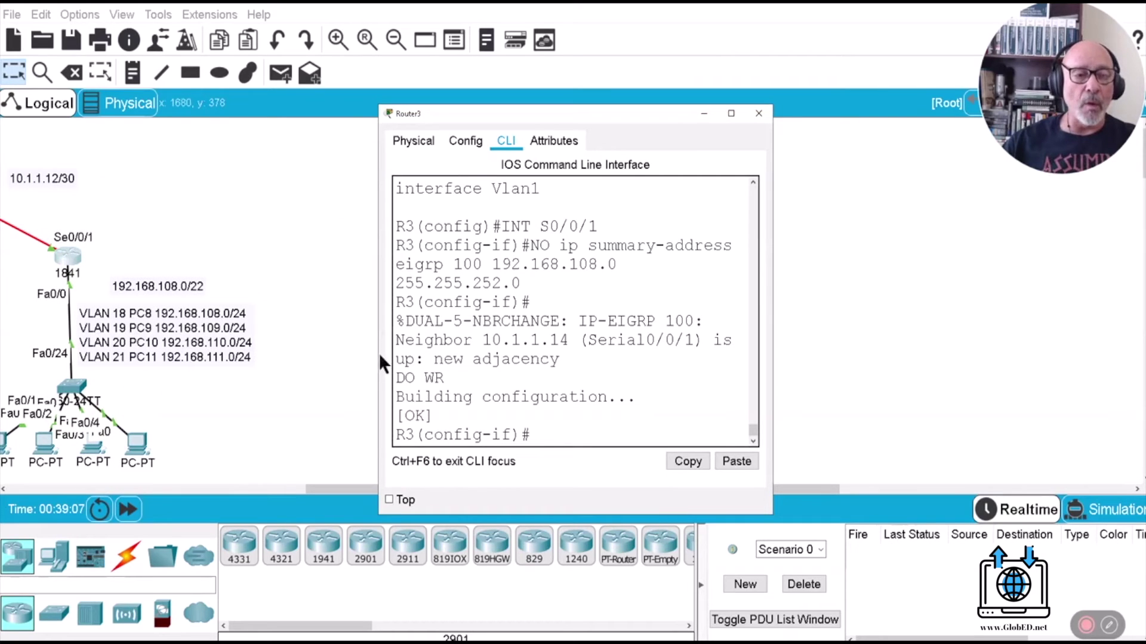
pyautogui.moveTo(379, 360); pyautogui.dragTo(255, 344)
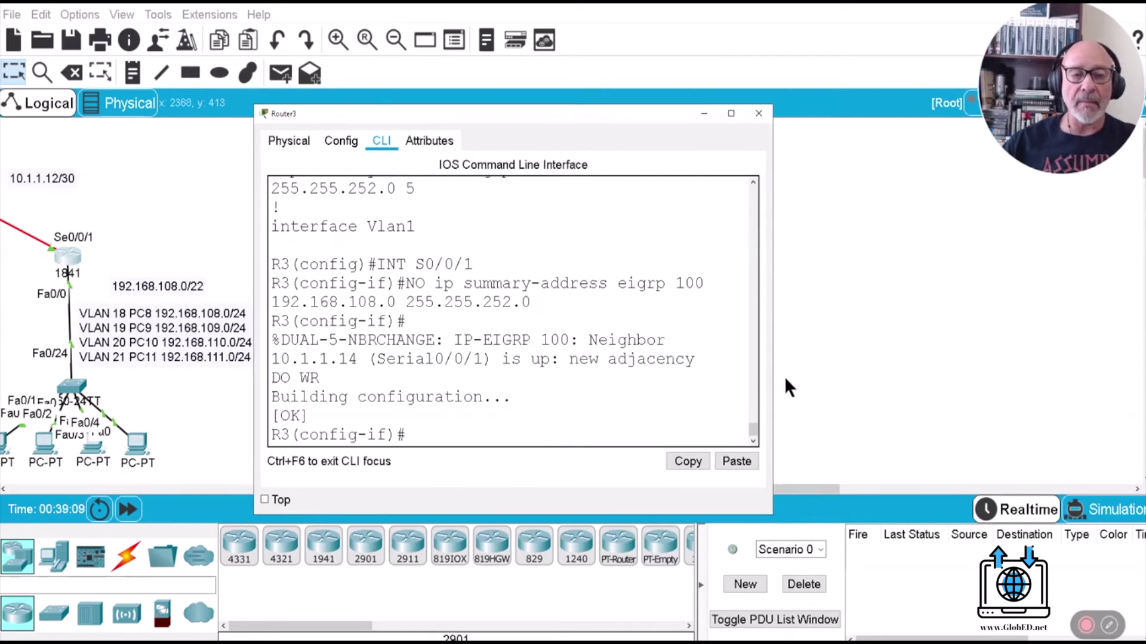
pyautogui.moveTo(772, 370); pyautogui.dragTo(1090, 354)
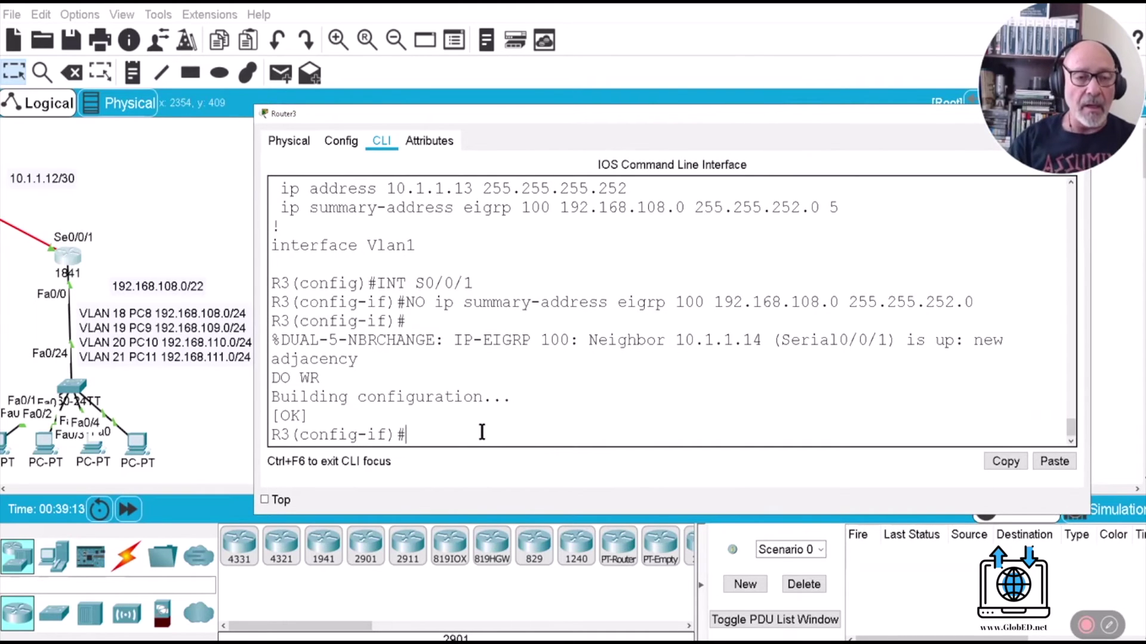
# Step: On R3's Serial0/0/1, add EIGRP 100 summary address 192.168.108.0 255.255.252.0
pyautogui.write('INT ')
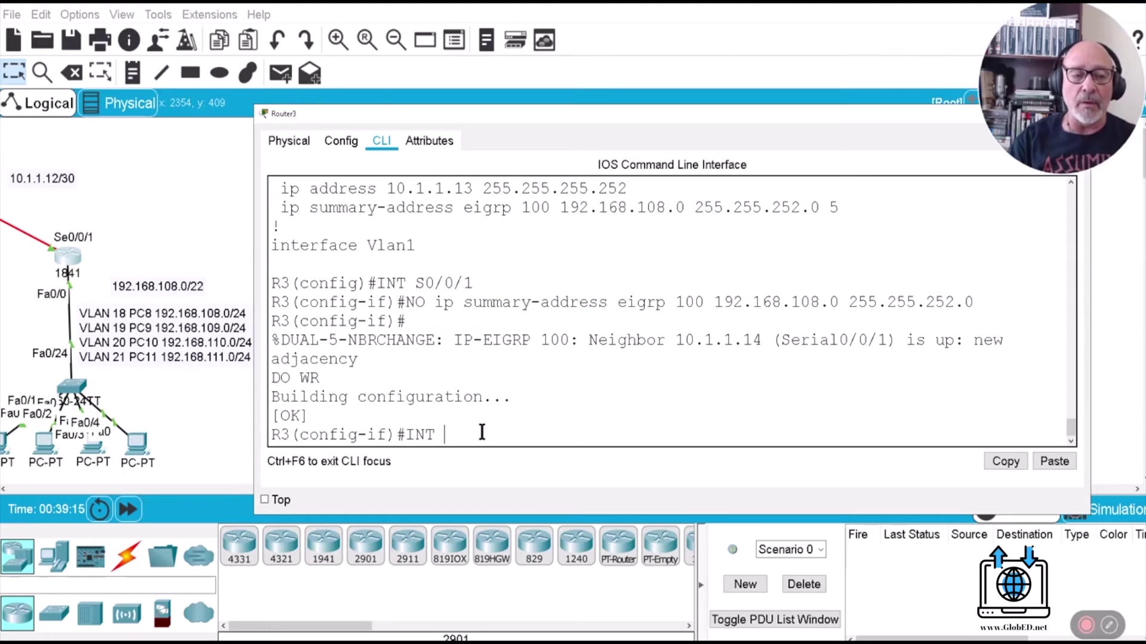
pyautogui.write('S')
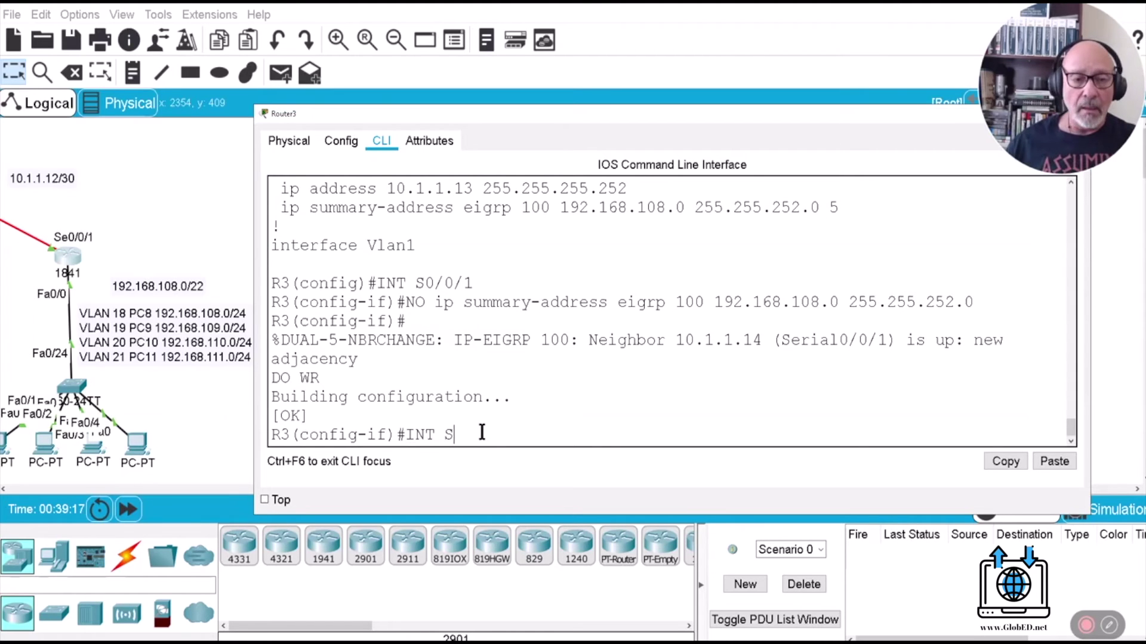
pyautogui.write('0/0/')
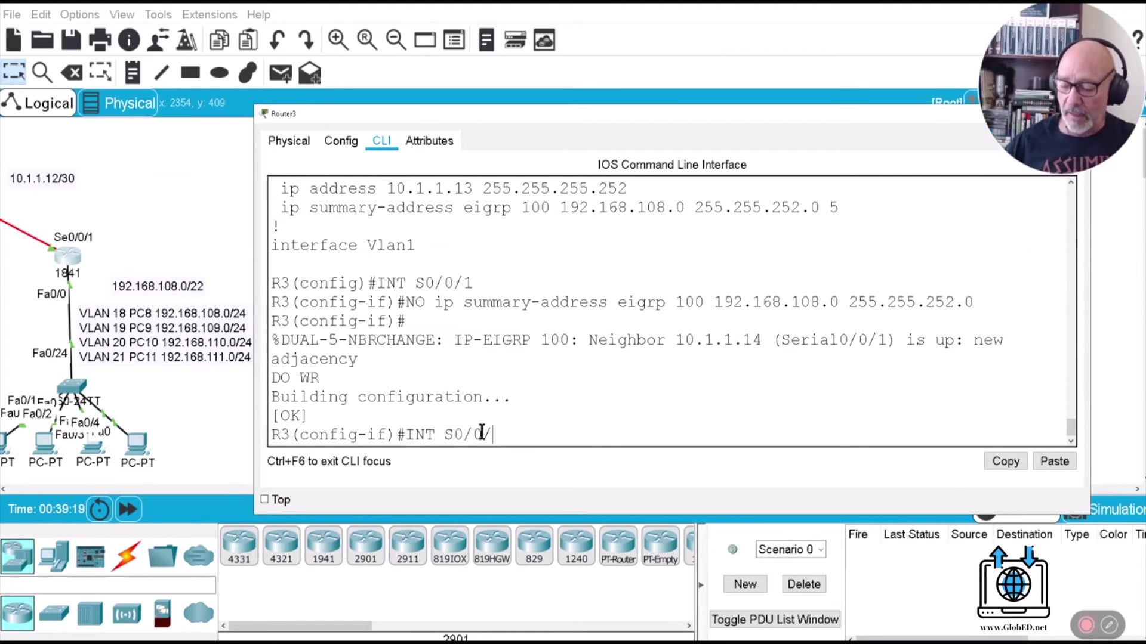
pyautogui.write('1')
pyautogui.press('Return')
pyautogui.press('Return')
pyautogui.press('Return')
pyautogui.press('Return')
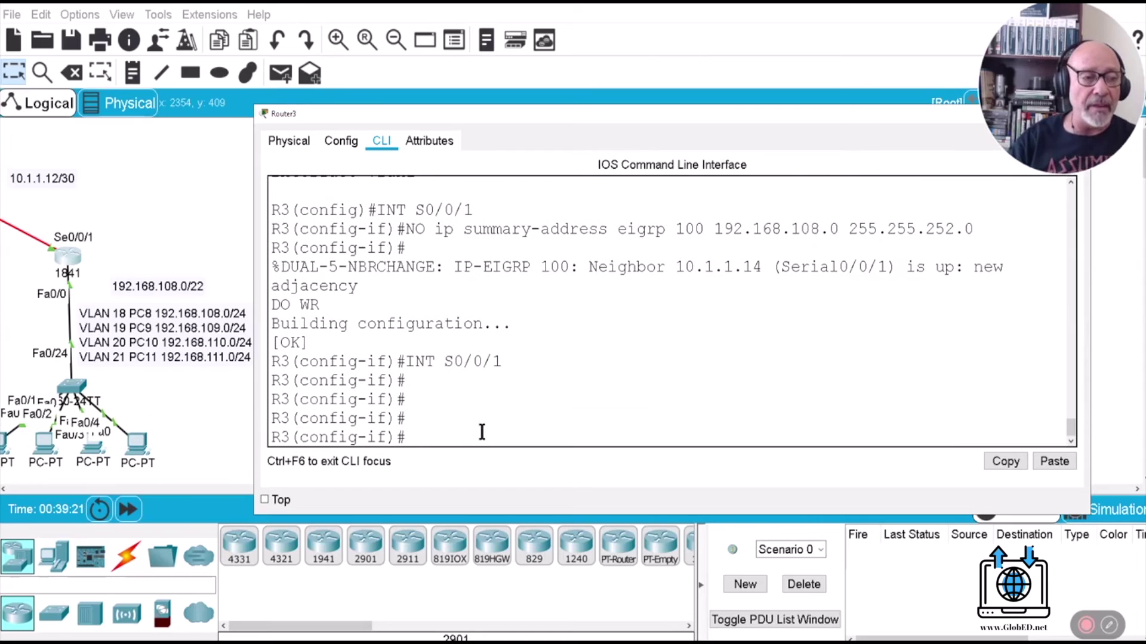
pyautogui.write('IP SU')
pyautogui.press('Tab')
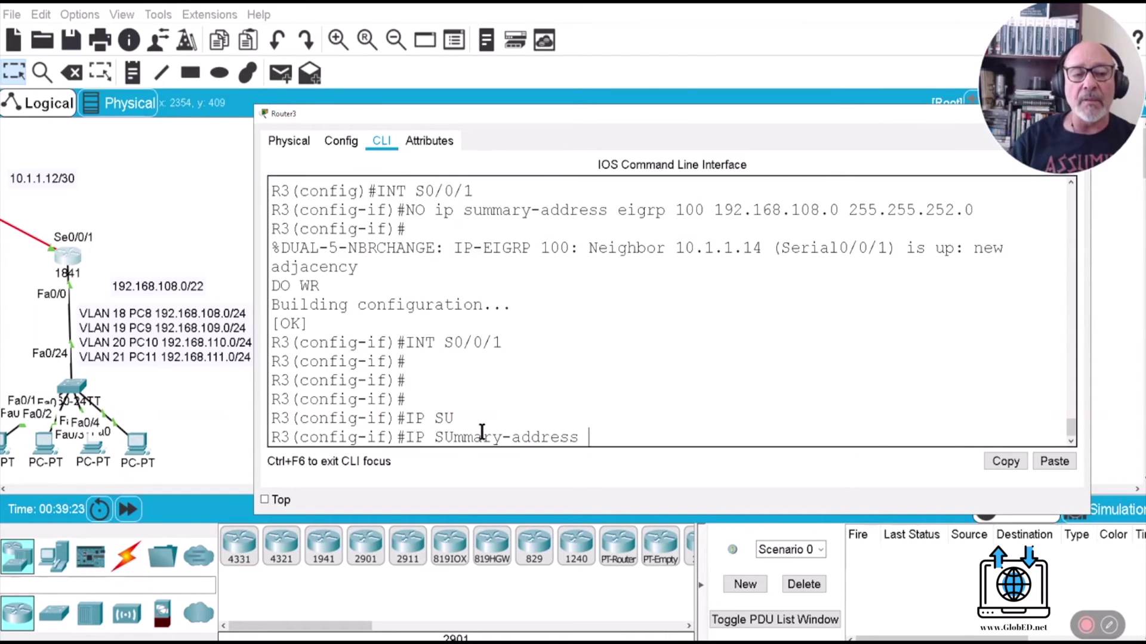
pyautogui.write('EIGRP ')
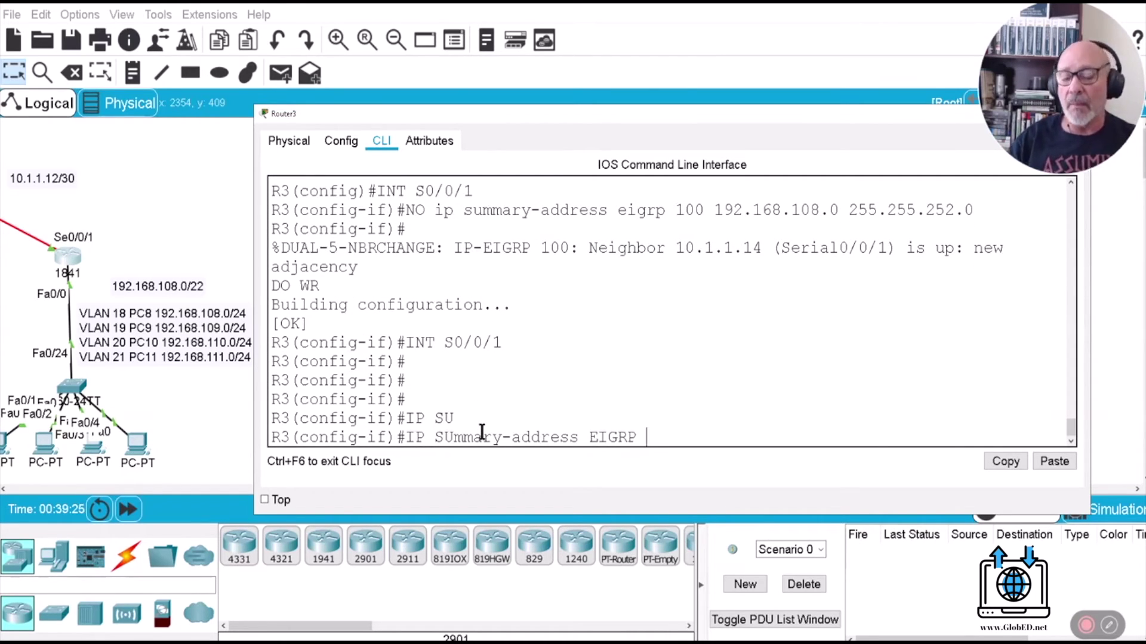
pyautogui.write('100 192.168.108.0')
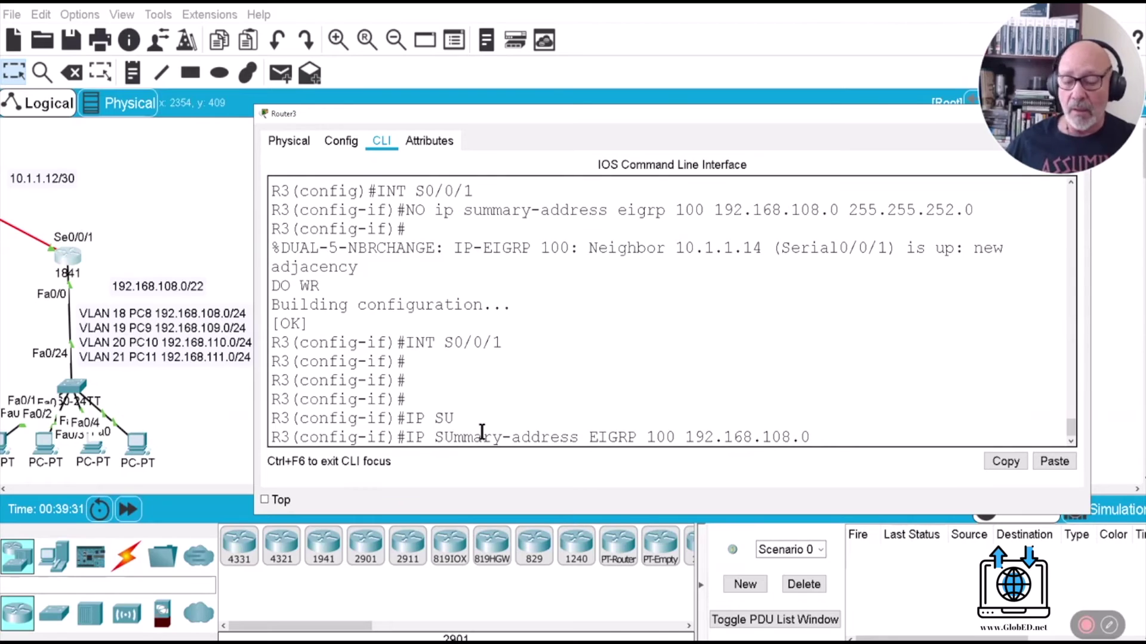
pyautogui.write(' 255.255.252.0')
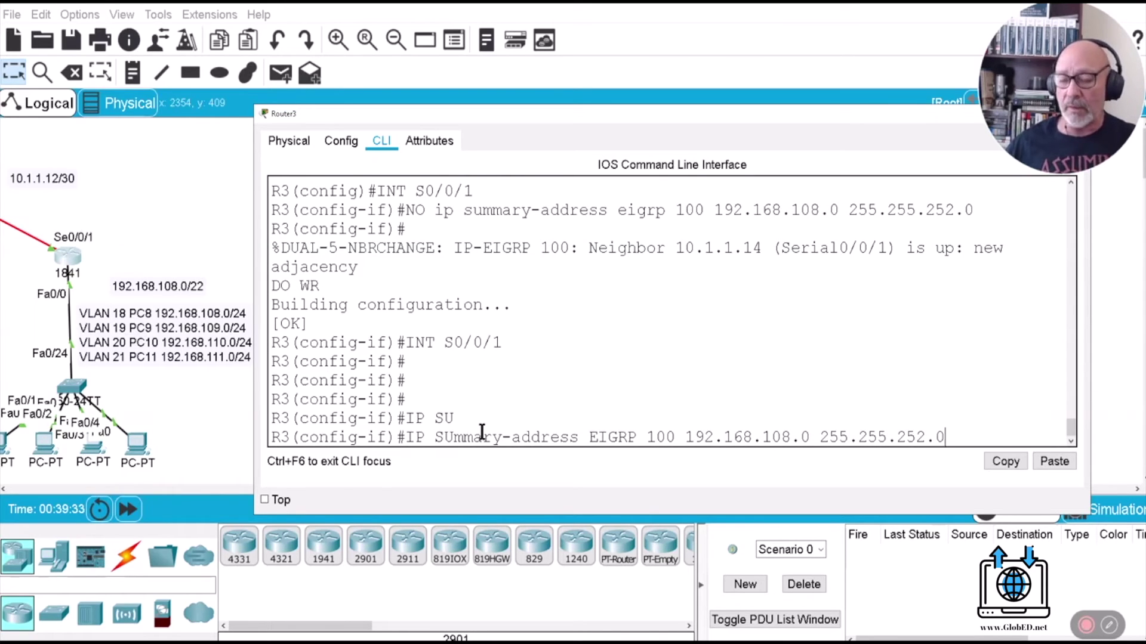
pyautogui.press('Return')
# Step: Save R3's configuration with 'do wr', exit configuration mode, and return to the topology
pyautogui.write('DO WR')
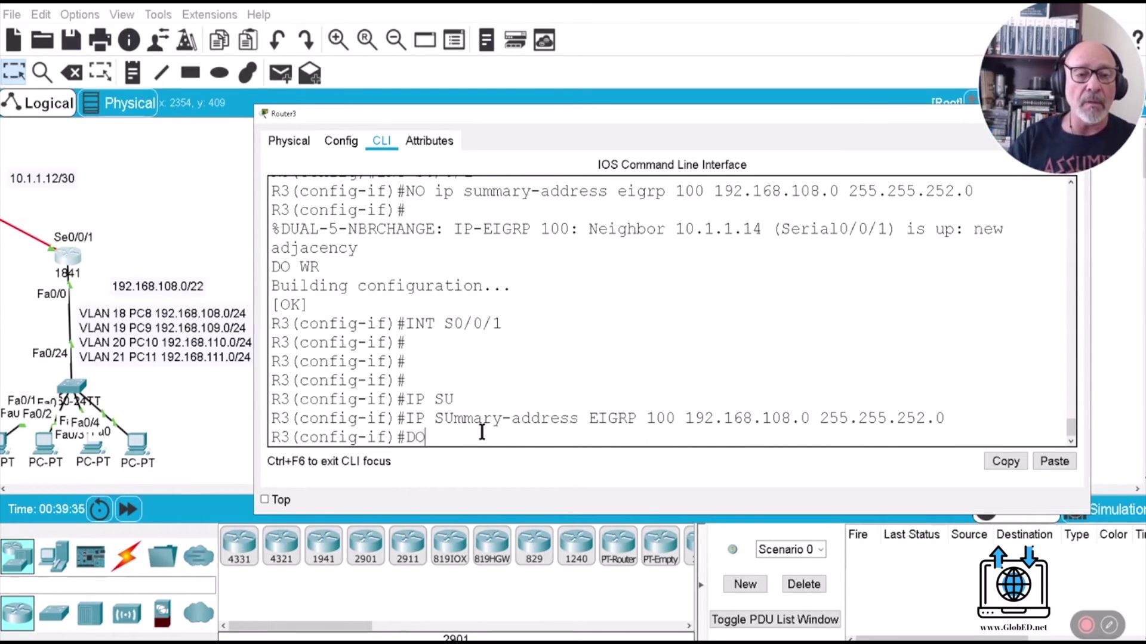
pyautogui.press('Return')
pyautogui.press('Return')
pyautogui.press('Return')
pyautogui.hotkey('ctrl', 'z')
pyautogui.press('Return')
pyautogui.press('Return')
pyautogui.press('Return')
pyautogui.press('Return')
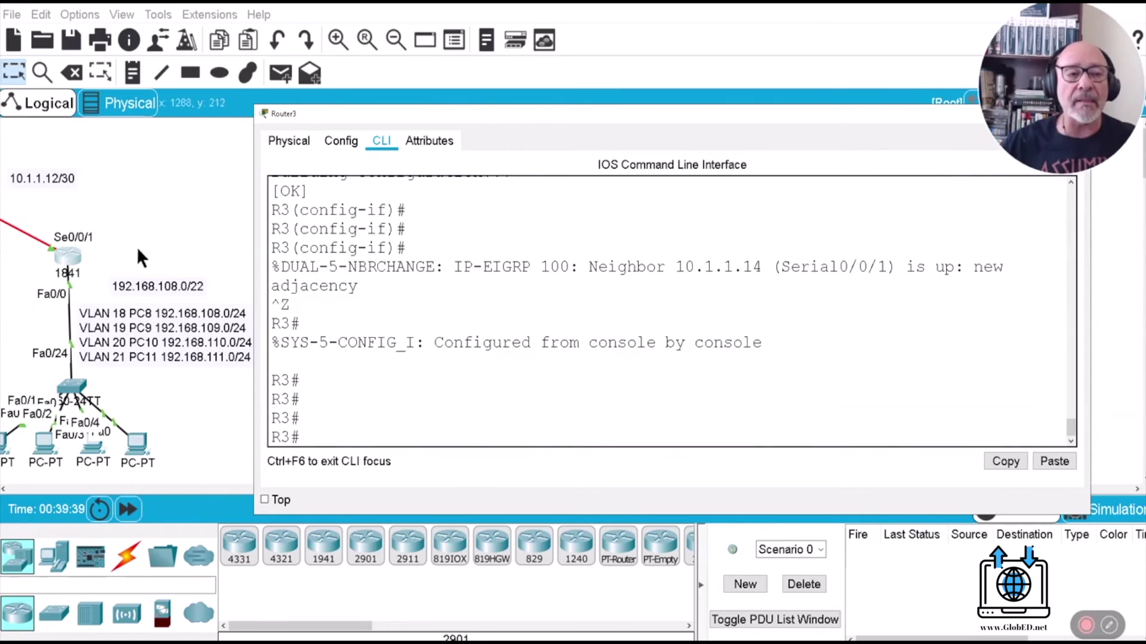
pyautogui.click(229, 475)
# Step: Run 'show ip route' on CORE and highlight summaries 192.168.100.0, 192.168.104.0, 192.168.108.0 /22
pyautogui.moveTo(384, 490); pyautogui.dragTo(126, 491)
pyautogui.click(370, 139)
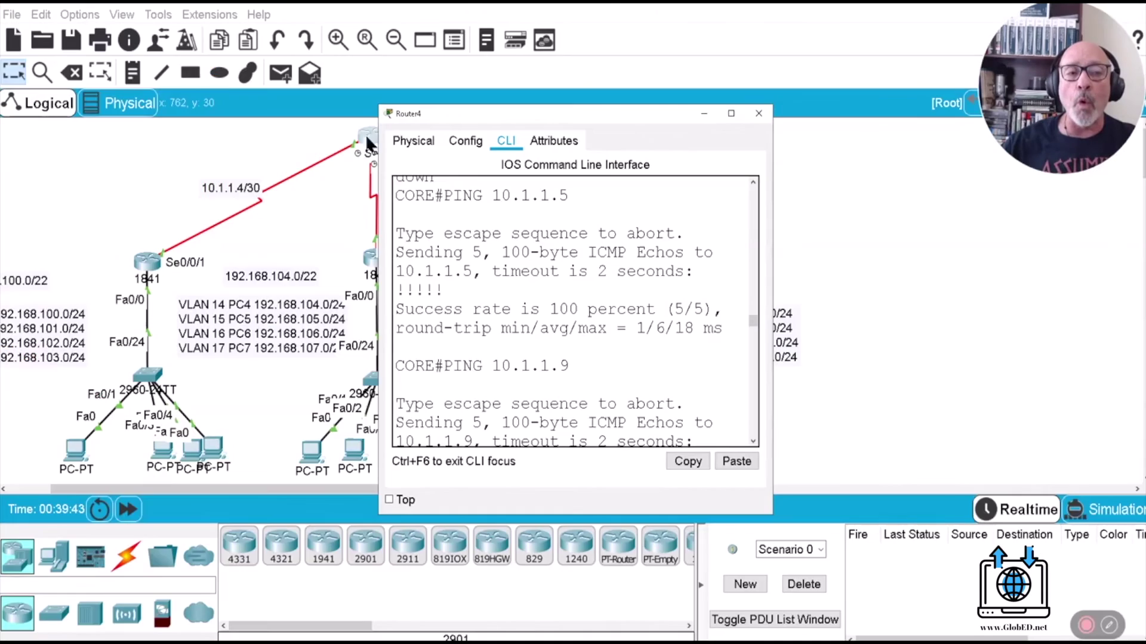
pyautogui.click(731, 113)
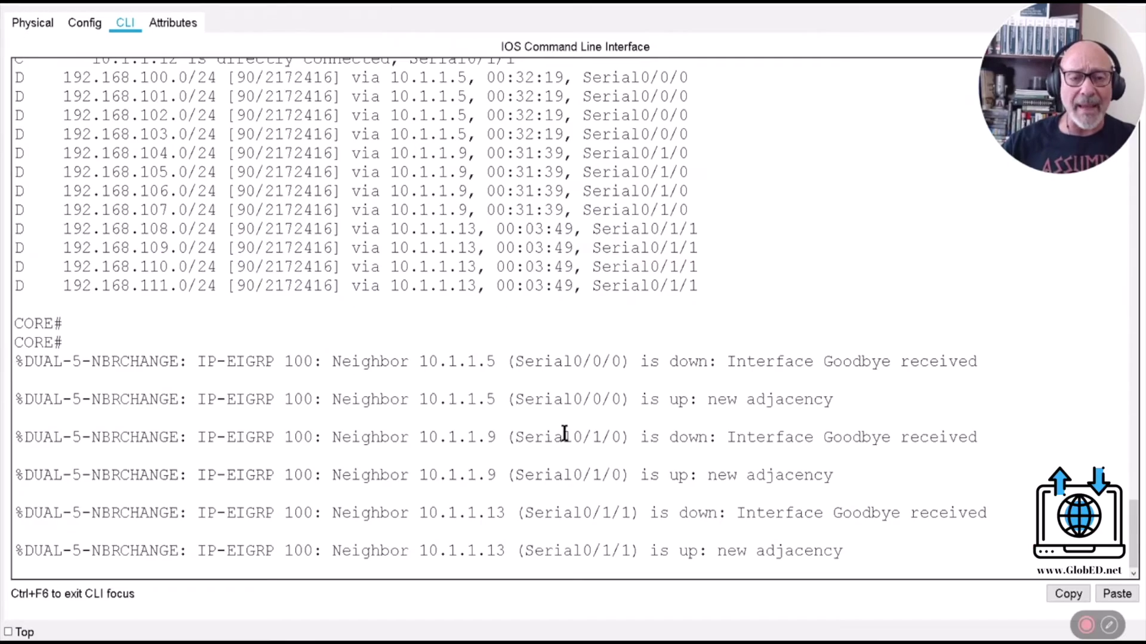
pyautogui.press('Return')
pyautogui.press('Return')
pyautogui.press('Return')
pyautogui.press('Return')
pyautogui.press('Return')
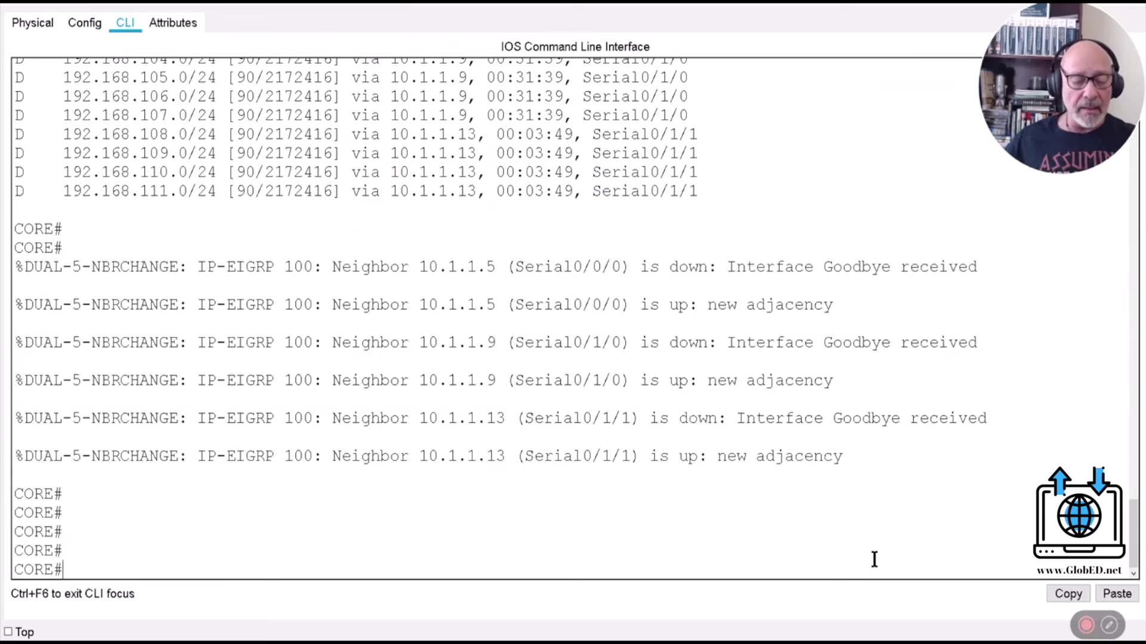
pyautogui.write('SH IP ROUTE')
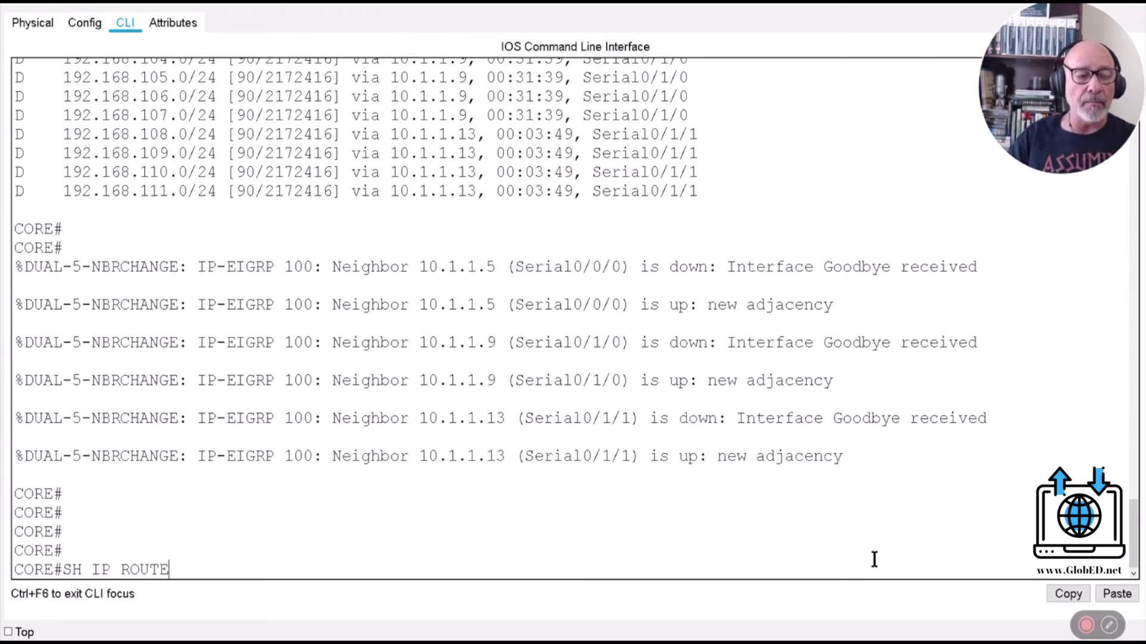
pyautogui.press('Return')
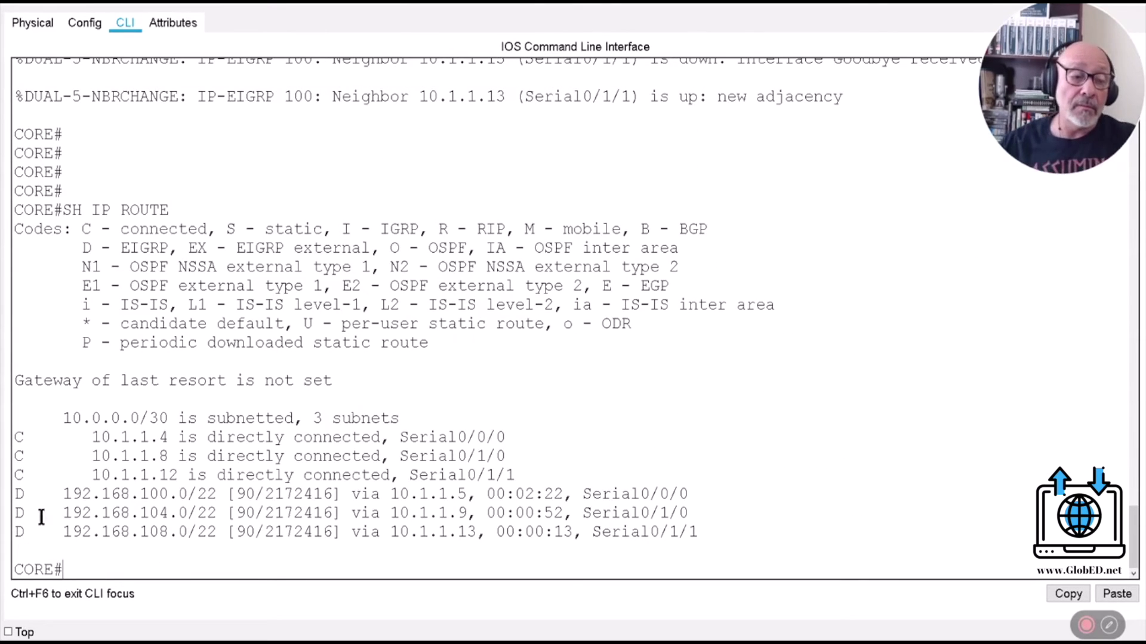
pyautogui.moveTo(45, 494); pyautogui.dragTo(623, 541)
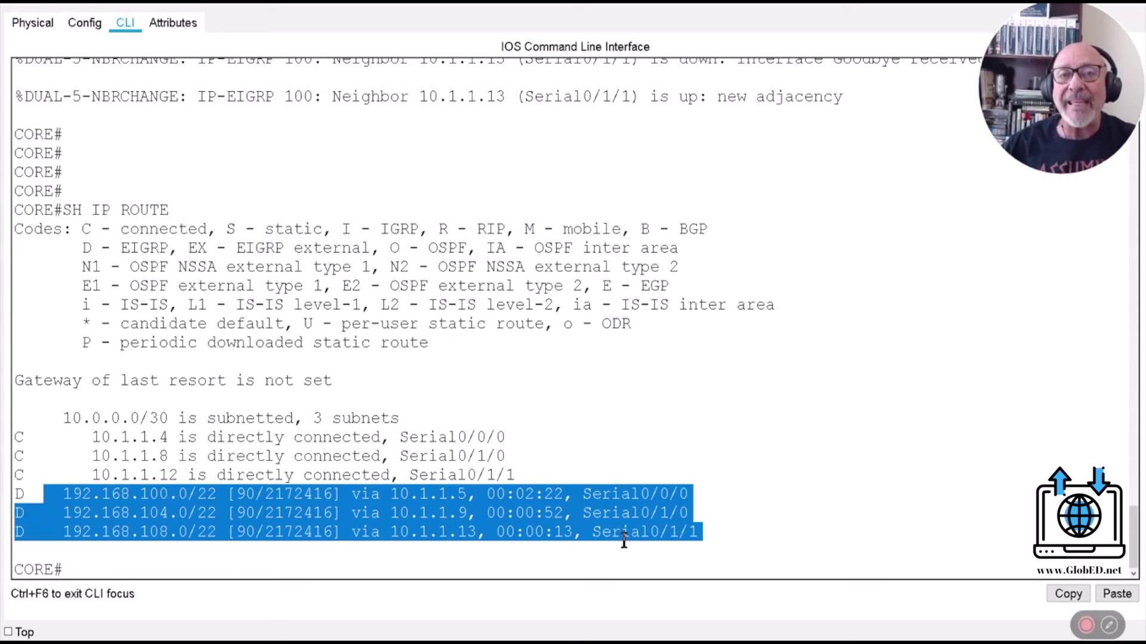